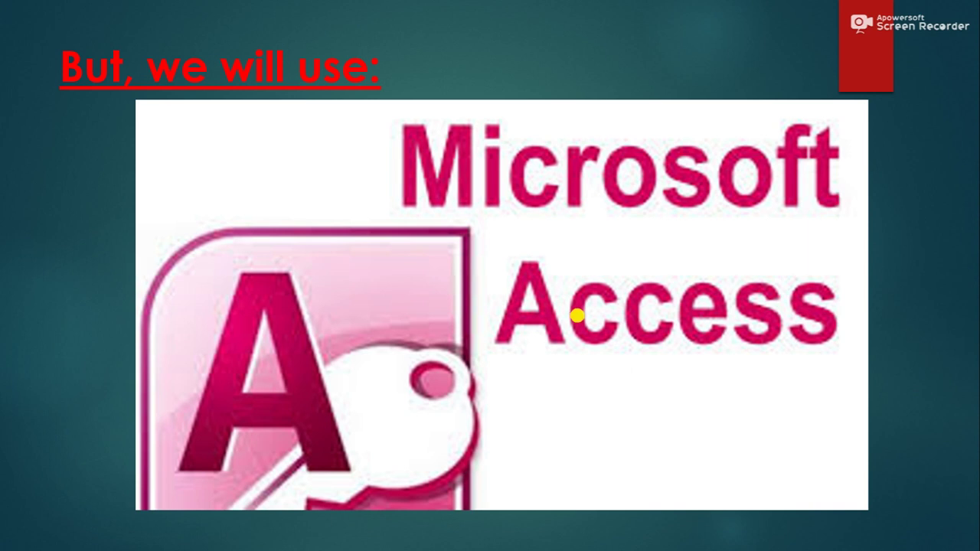
- End the slide show and minimise the presentation window to show the desktop
left_click(578, 314)
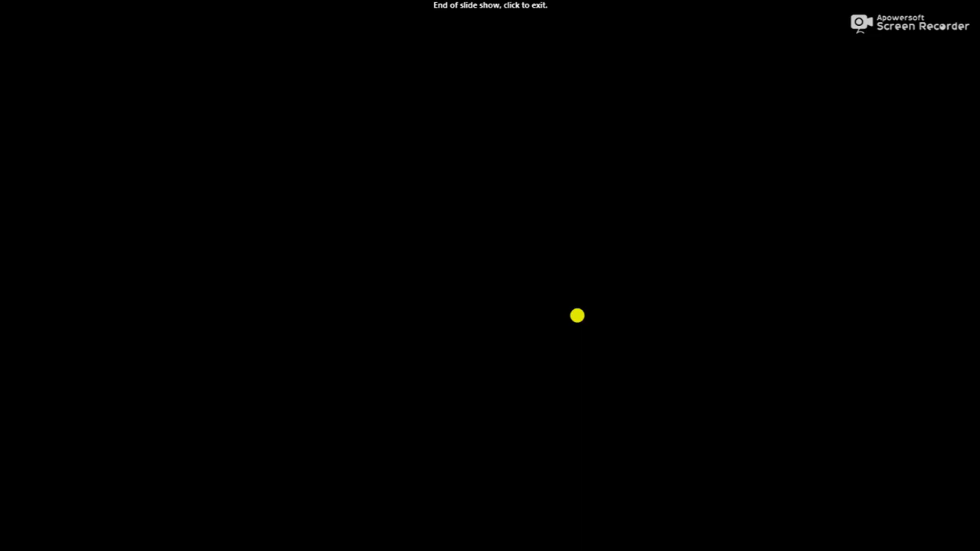
left_click(577, 315)
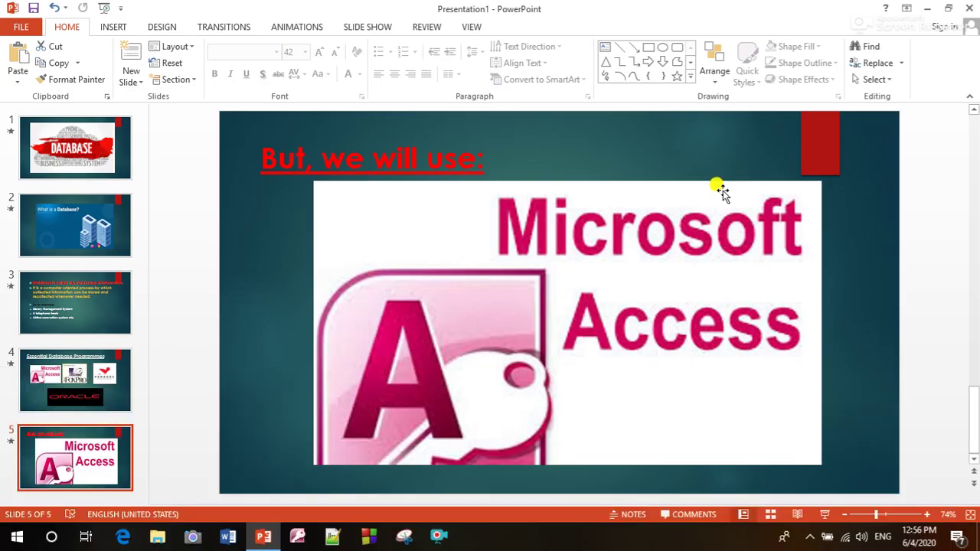
left_click(929, 7)
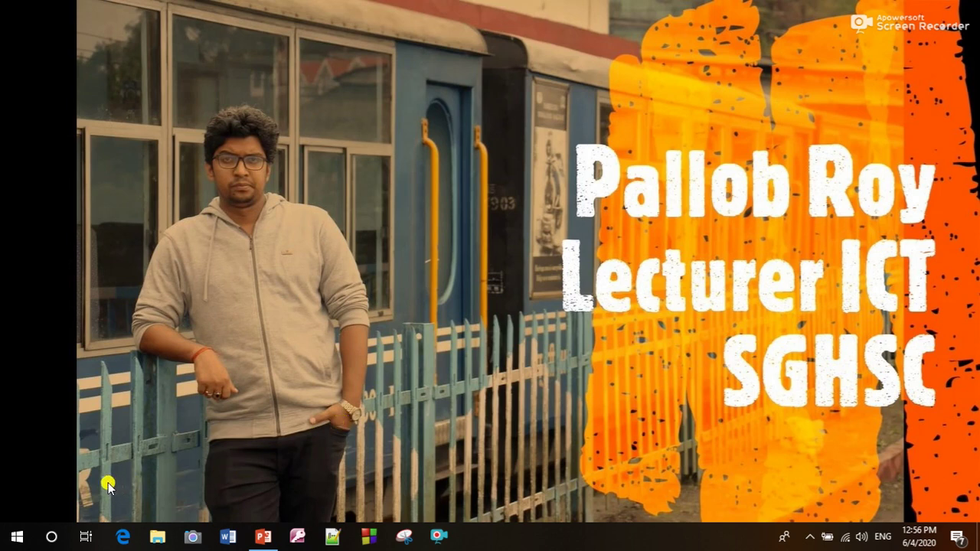
- Search for "office", launch Microsoft Office Access 2007 and start a new blank database
left_click(17, 539)
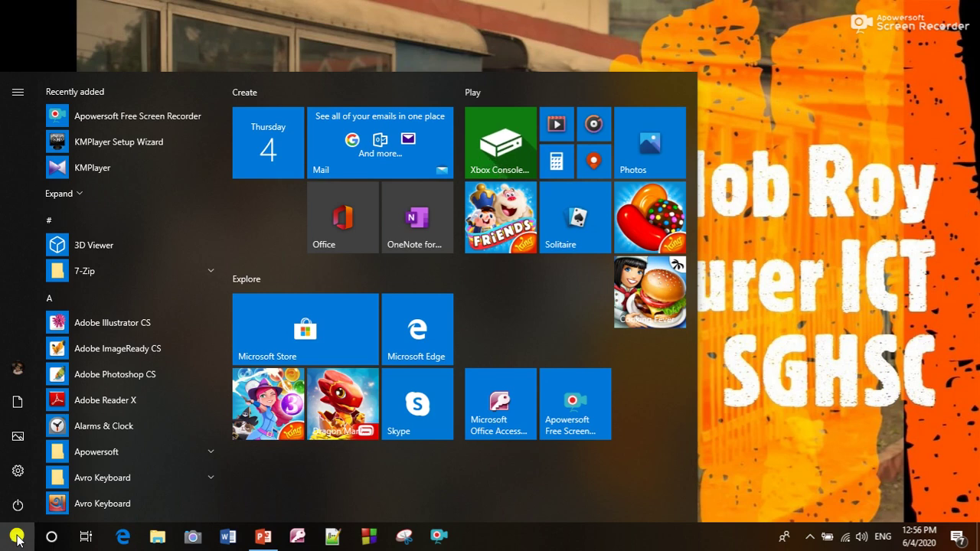
type("offic")
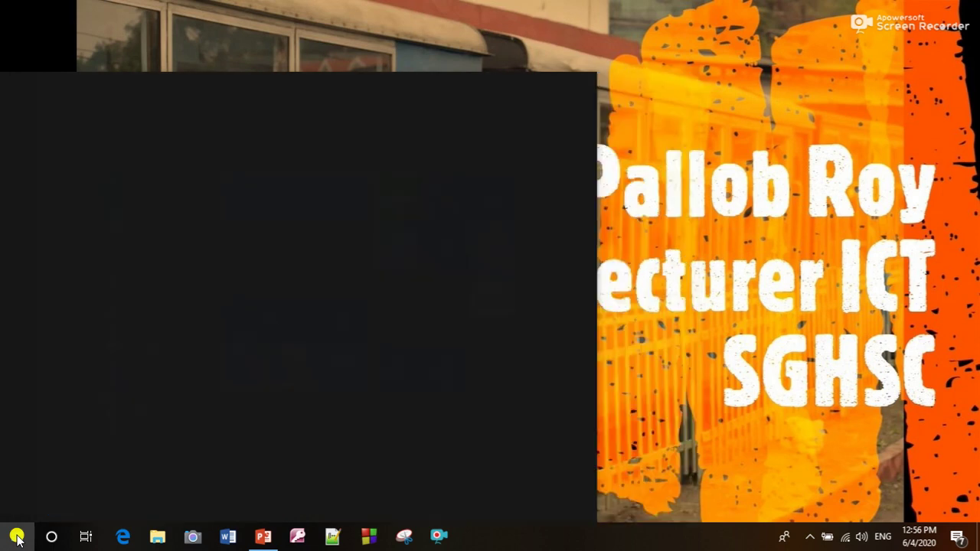
type("e")
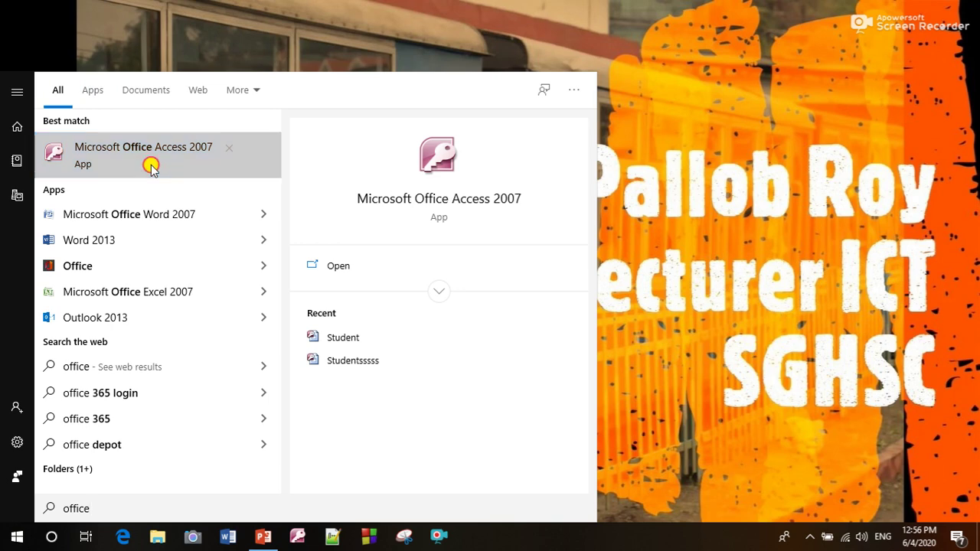
left_click(151, 168)
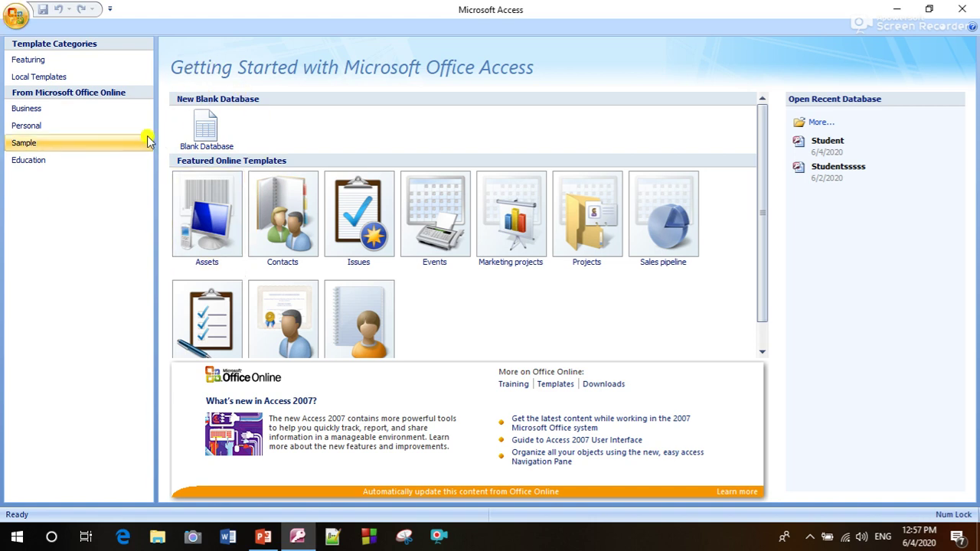
left_click(228, 143)
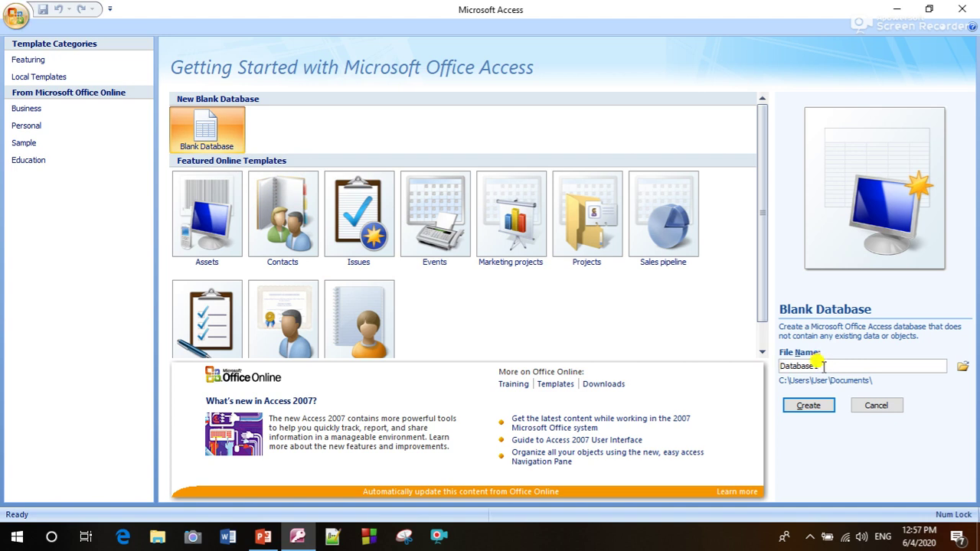
- Find and open the Windows Magnifier to enlarge the blank database settings
left_click(9, 546)
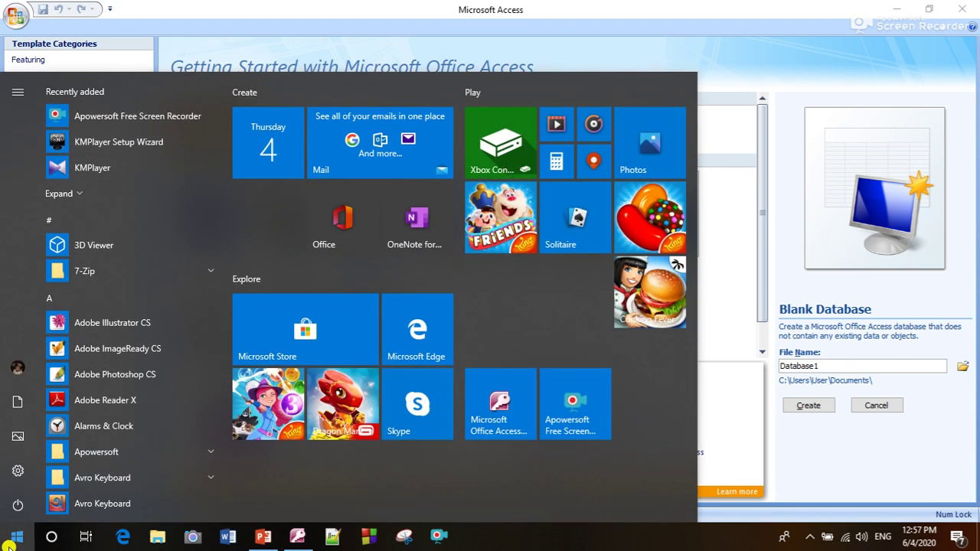
type("mafi")
key("BackSpace")
key("BackSpace")
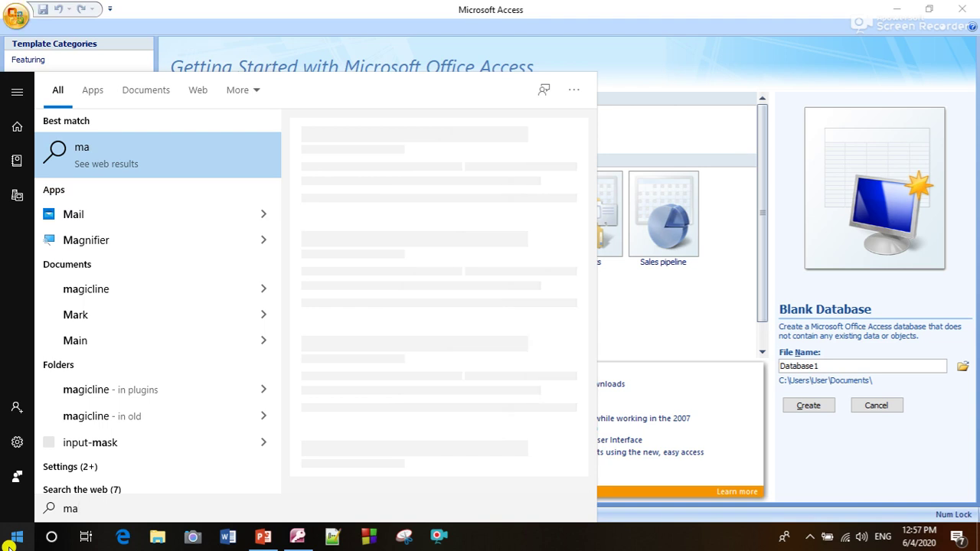
key("Down")
key("Down")
key("Return")
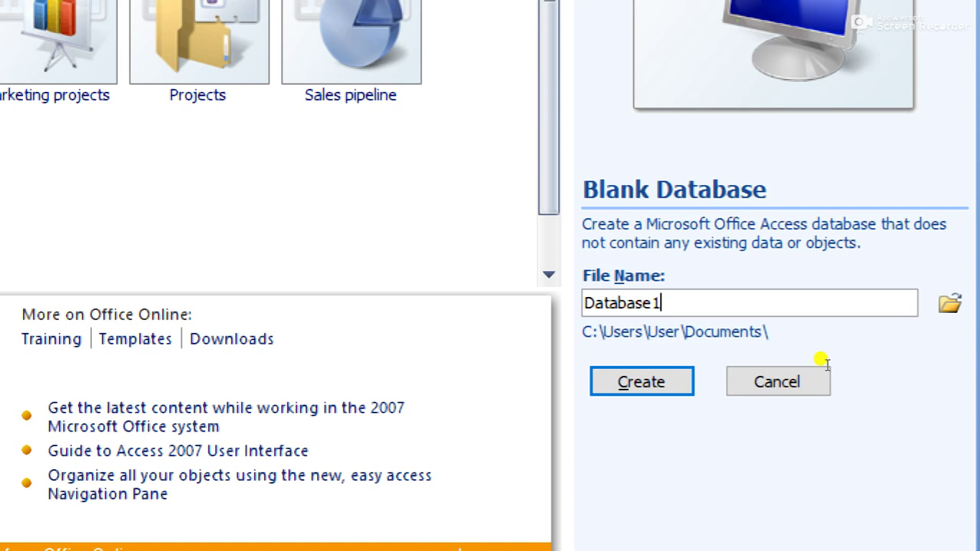
- Create the blank database with the file name "Student File" and close the Magnifier
key("BackSpace")
key("BackSpace")
key("BackSpace")
key("BackSpace")
key("BackSpace")
key("BackSpace")
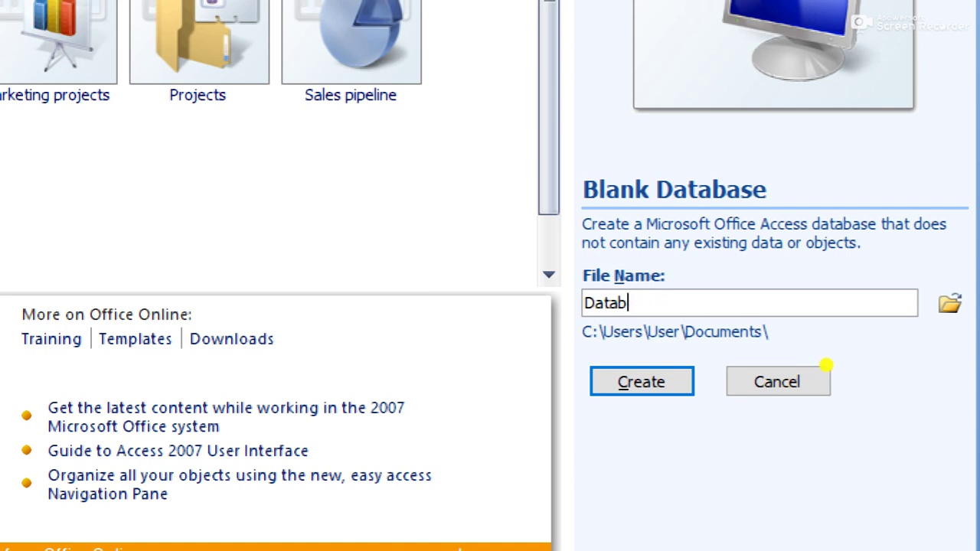
key("BackSpace")
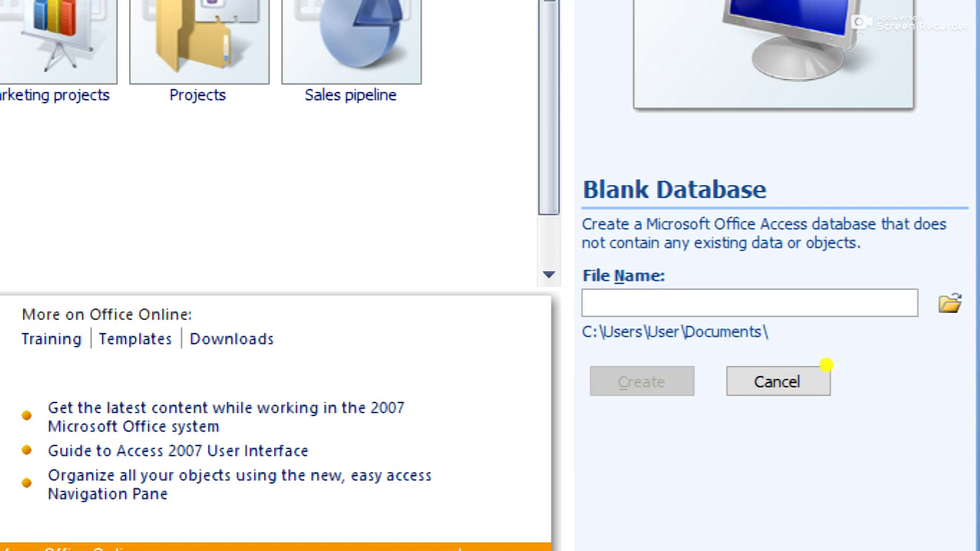
type("Student File")
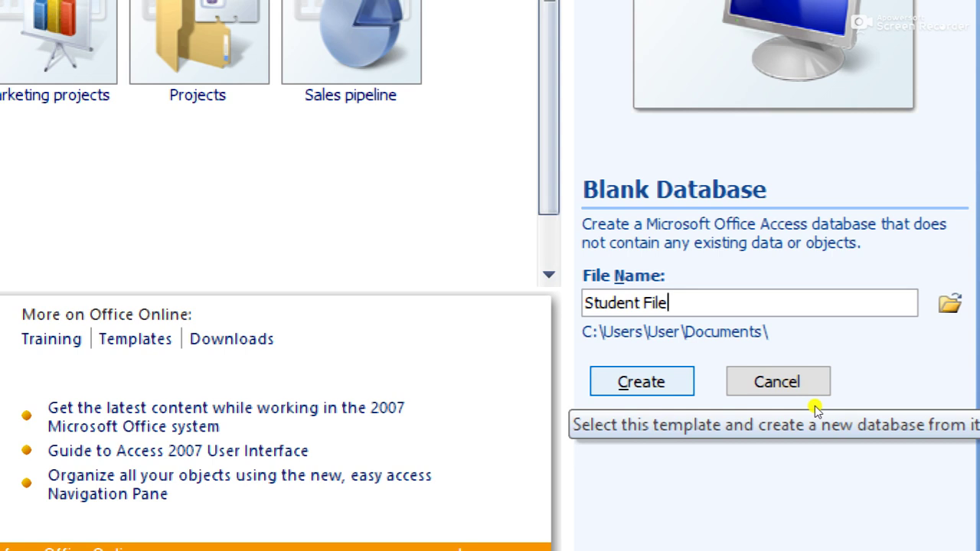
key("Return")
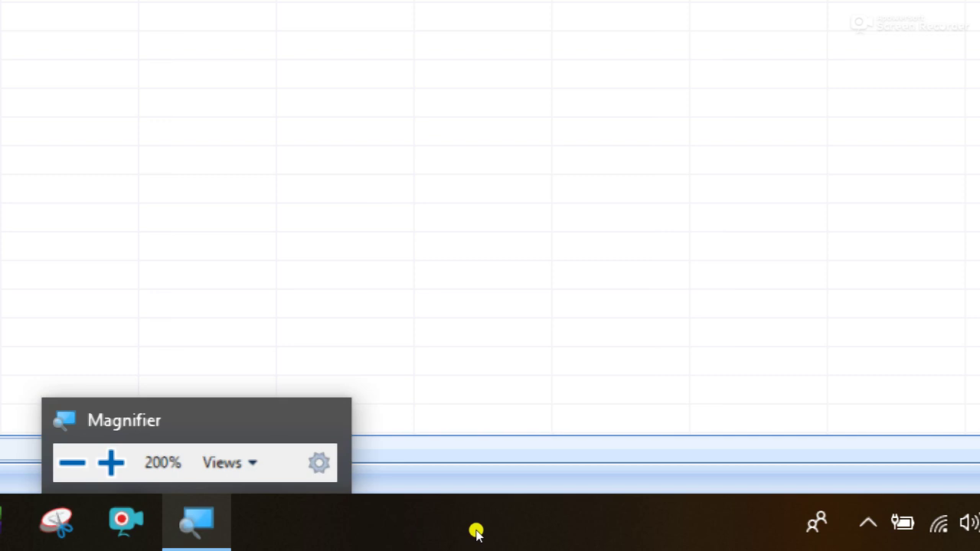
right_click(196, 521)
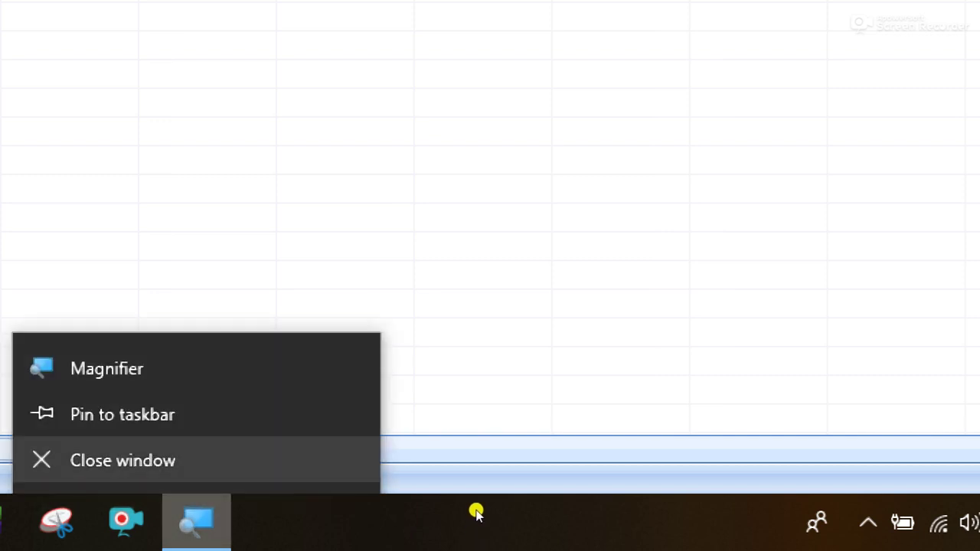
left_click(120, 460)
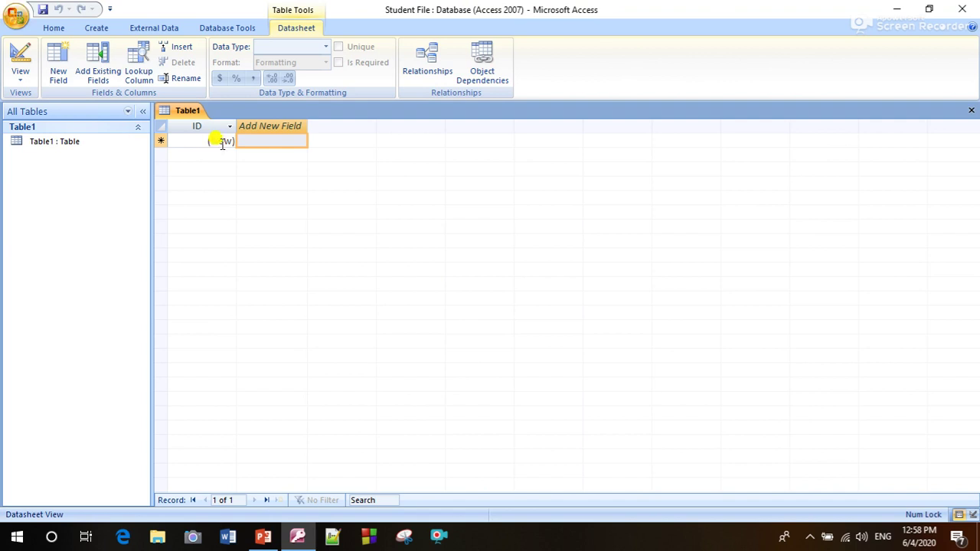
- Switch the new table Table1 from Datasheet View to Design View
left_click(20, 83)
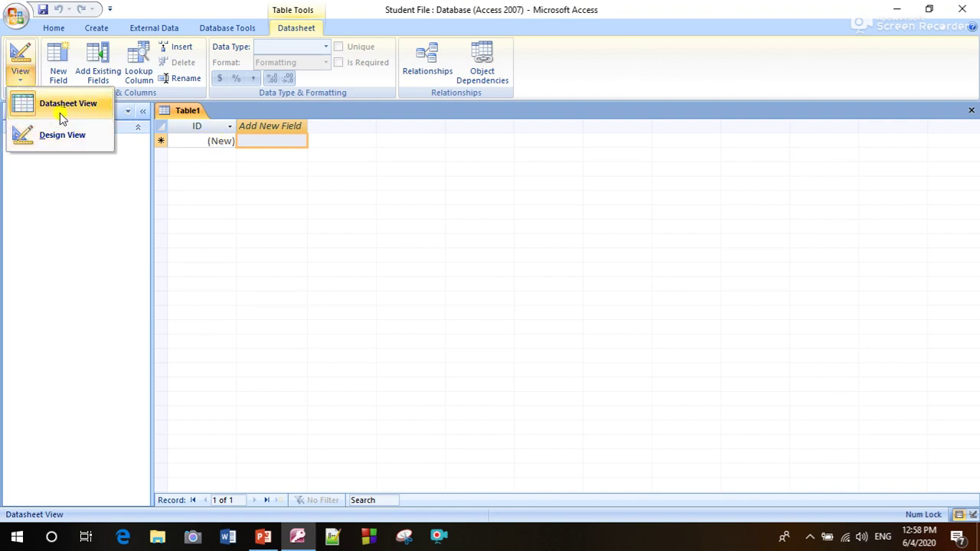
left_click(116, 175)
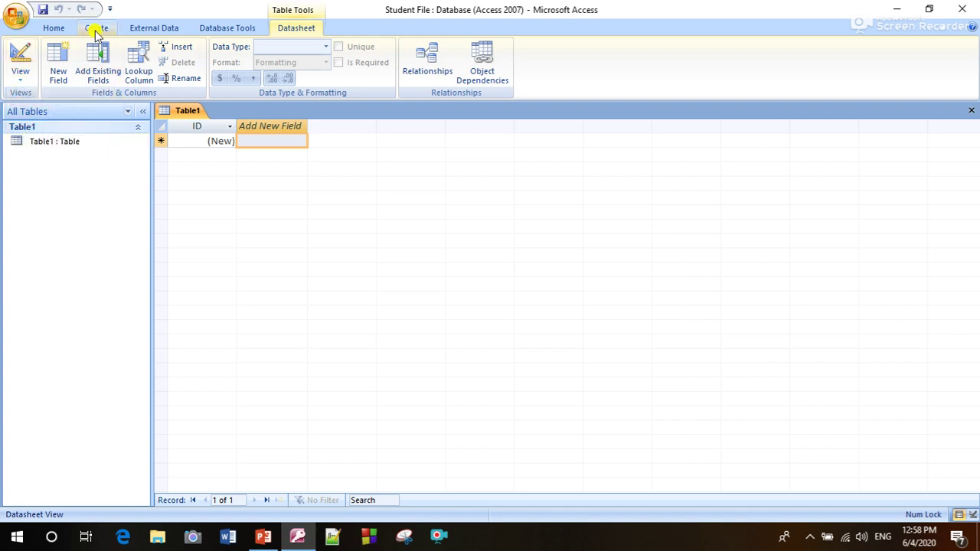
left_click(20, 85)
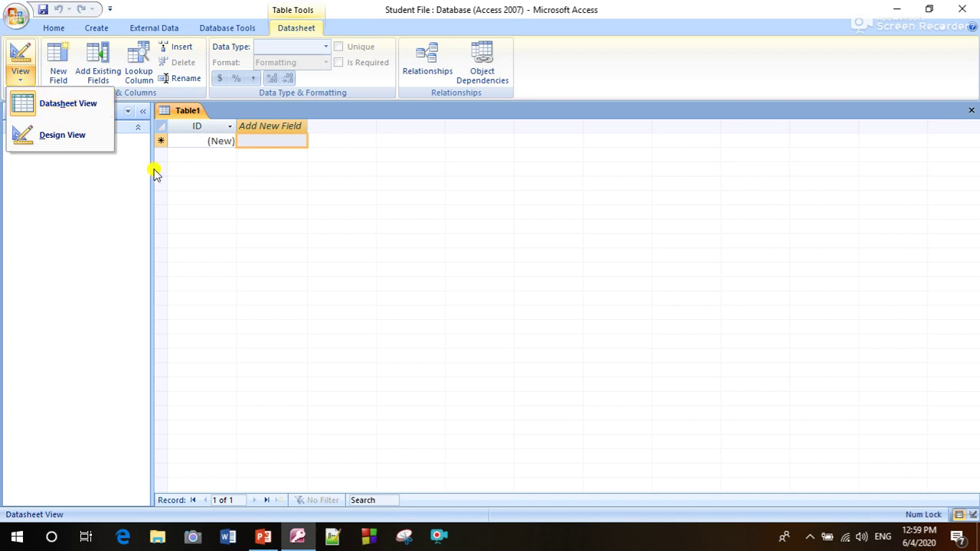
left_click(71, 141)
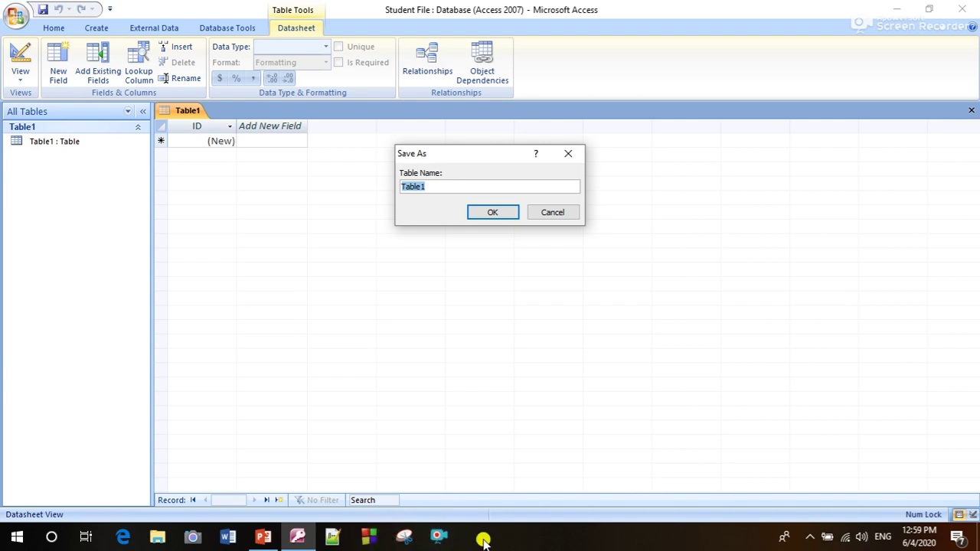
- Start the Windows Magnifier again to enlarge the table's Save As dialog
key("super")
type("mag")
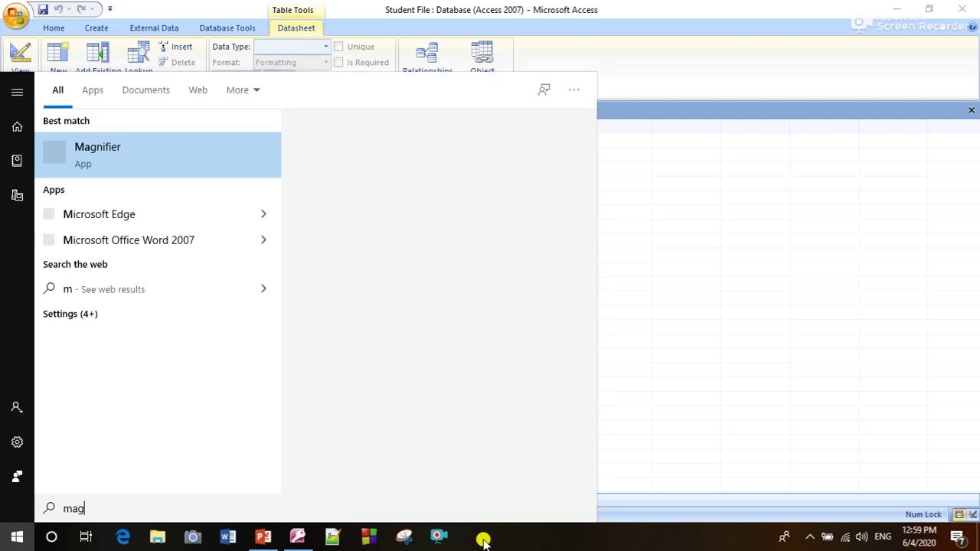
type("ni")
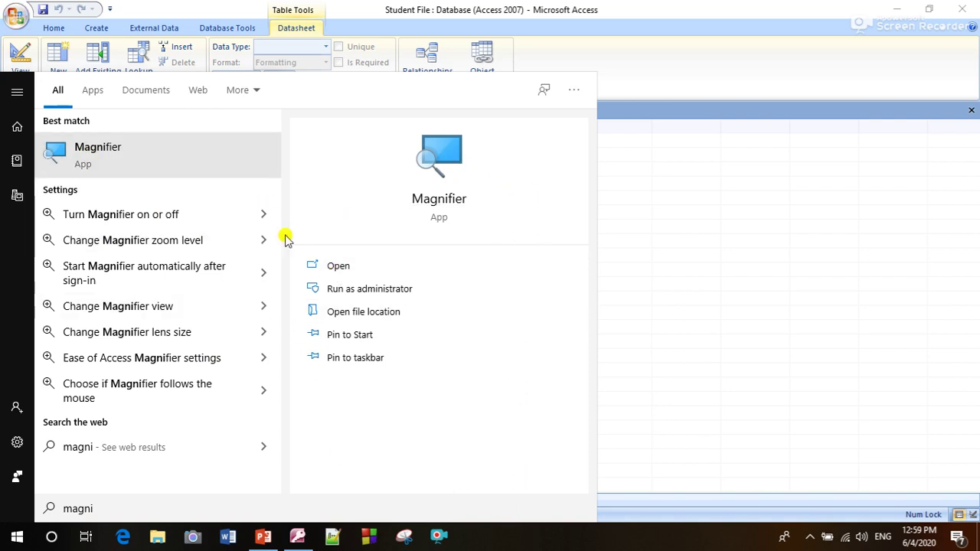
left_click(122, 151)
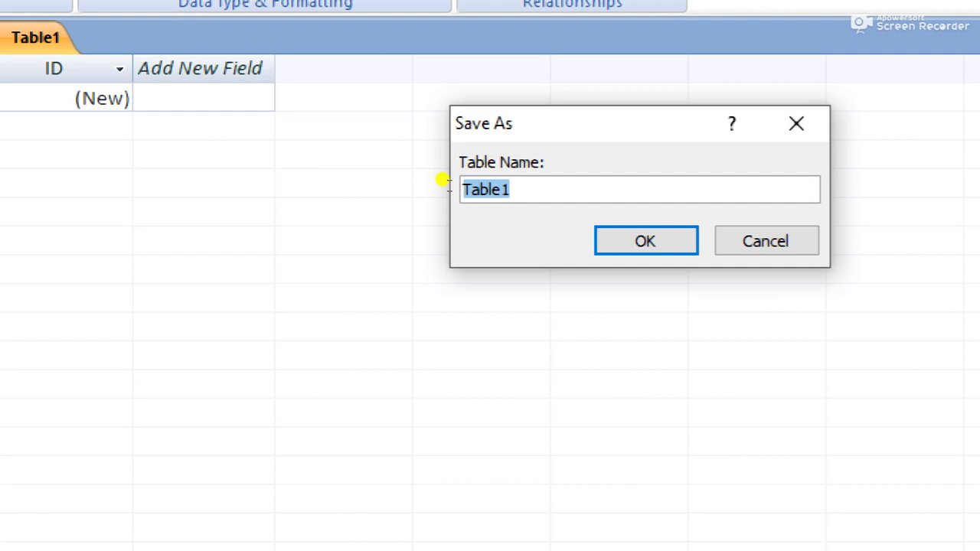
- Save the table under the name "Student"
key("BackSpace")
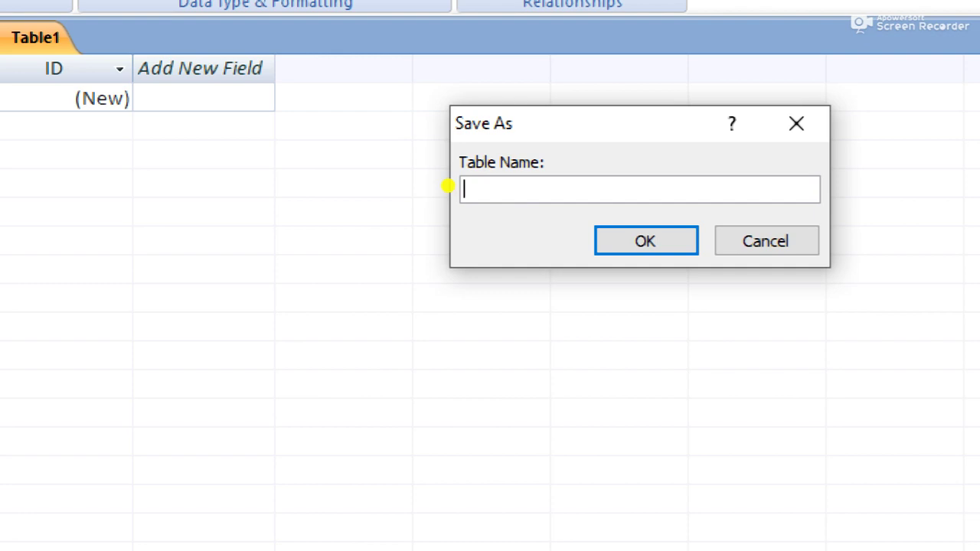
type("Student")
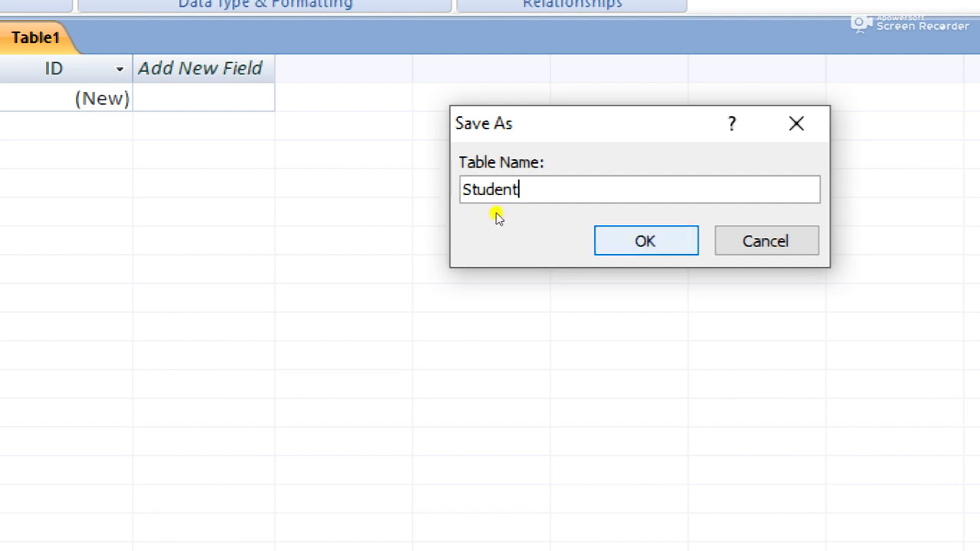
key("Return")
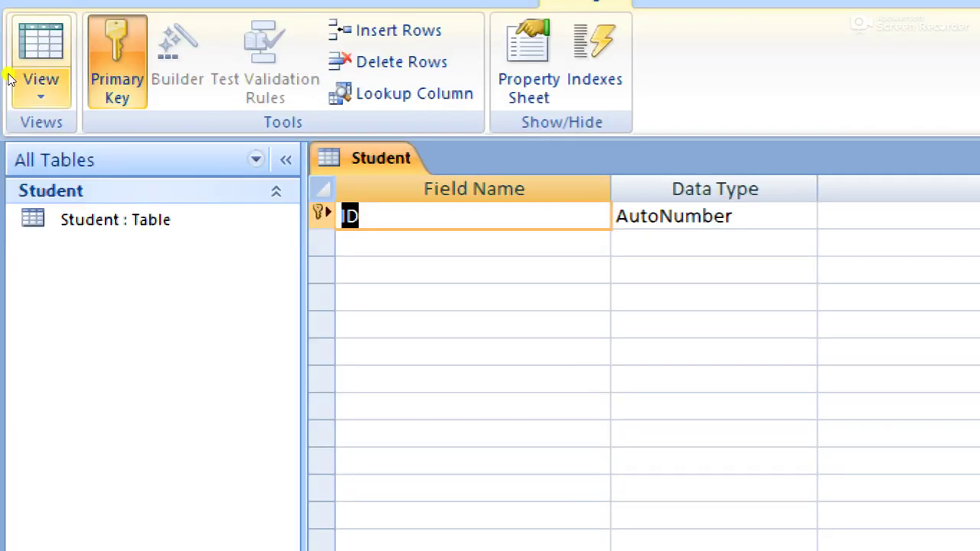
left_click(25, 77)
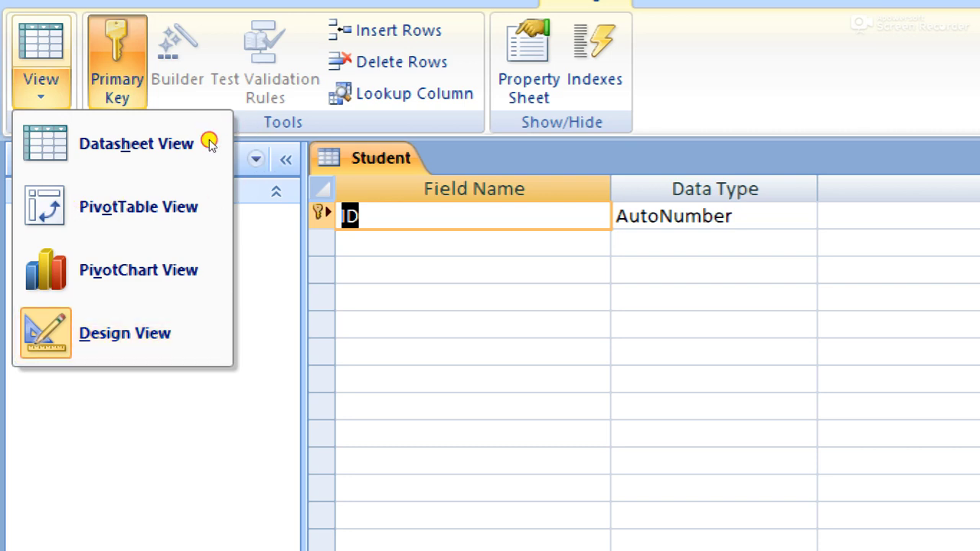
key("Escape")
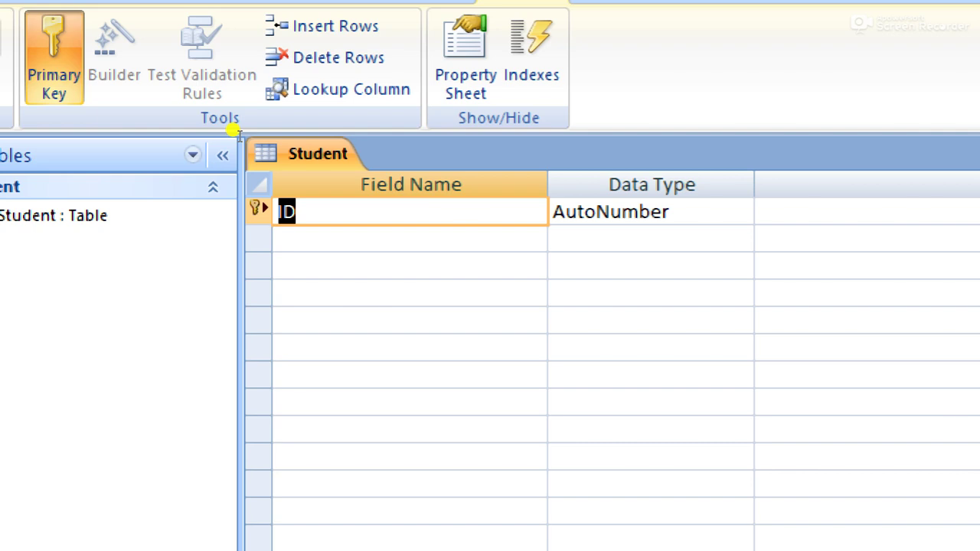
- Rename the primary key field ID to "Roll" and set its data type to Number
key("Delete")
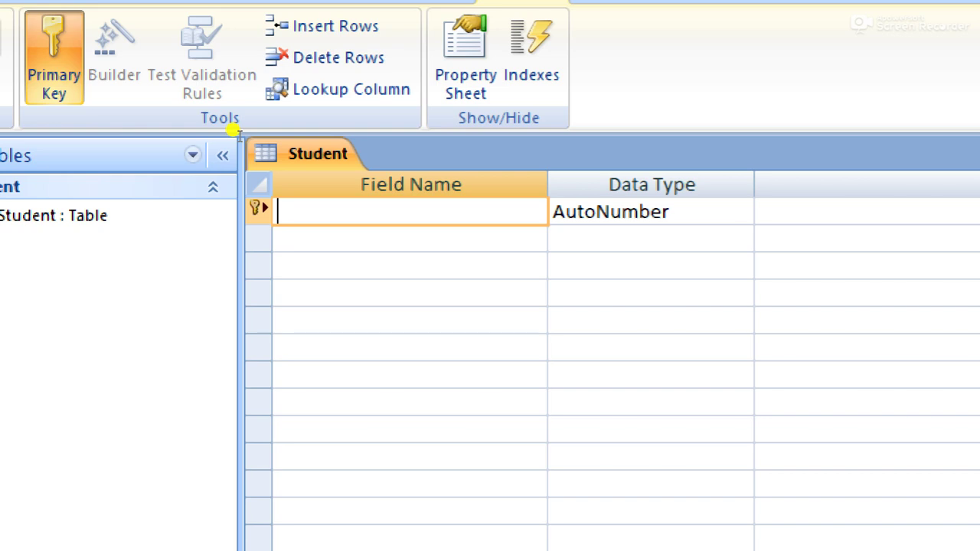
type("Roll")
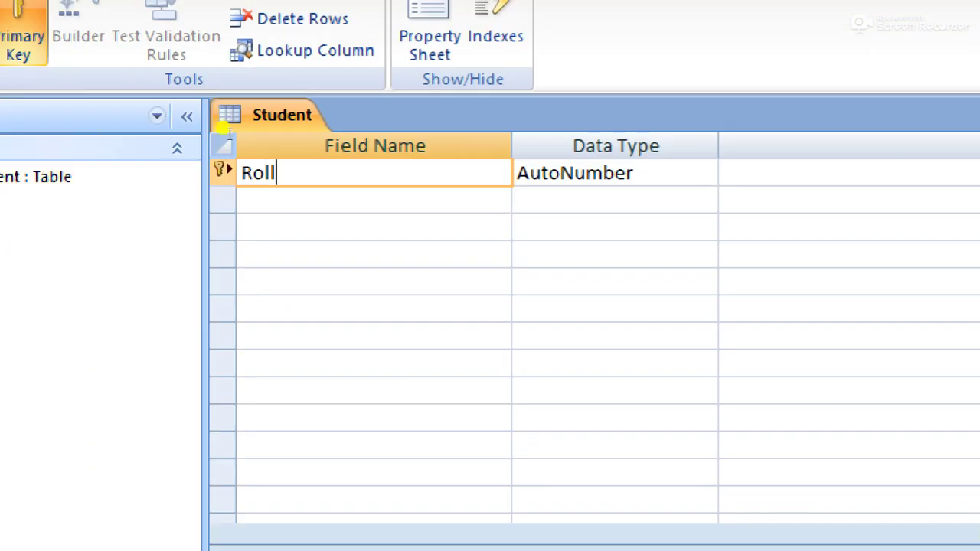
key("Tab")
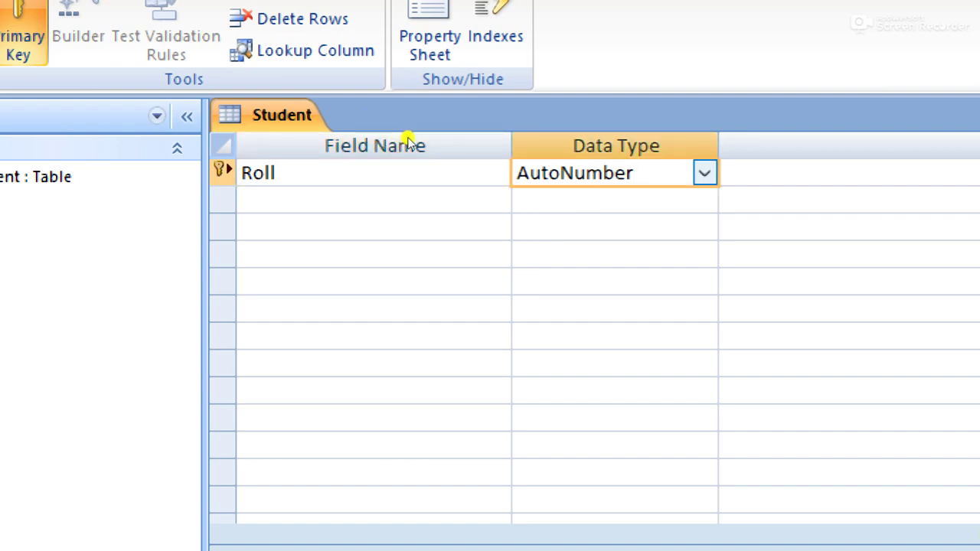
key("alt+Down")
key("Up")
key("Up")
key("Up")
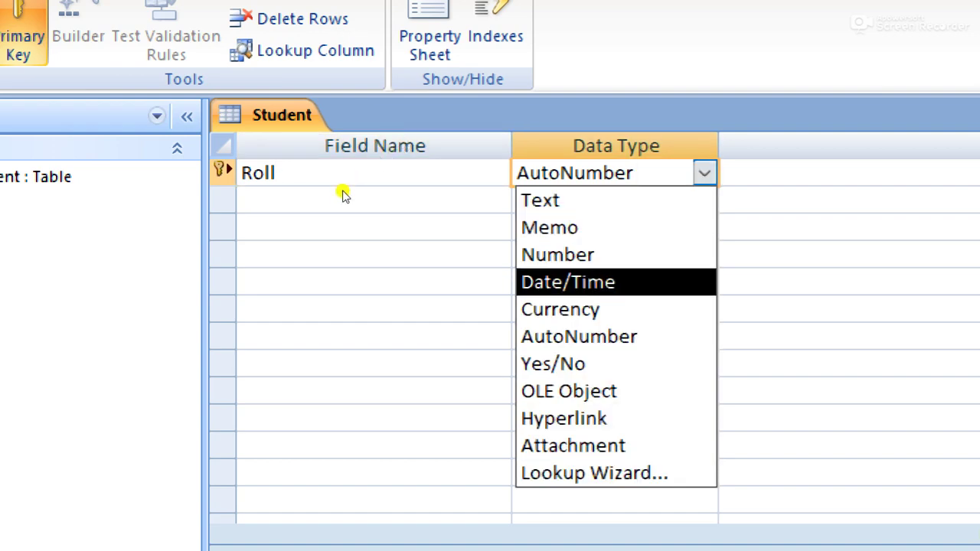
key("Return")
key("Tab")
key("Tab")
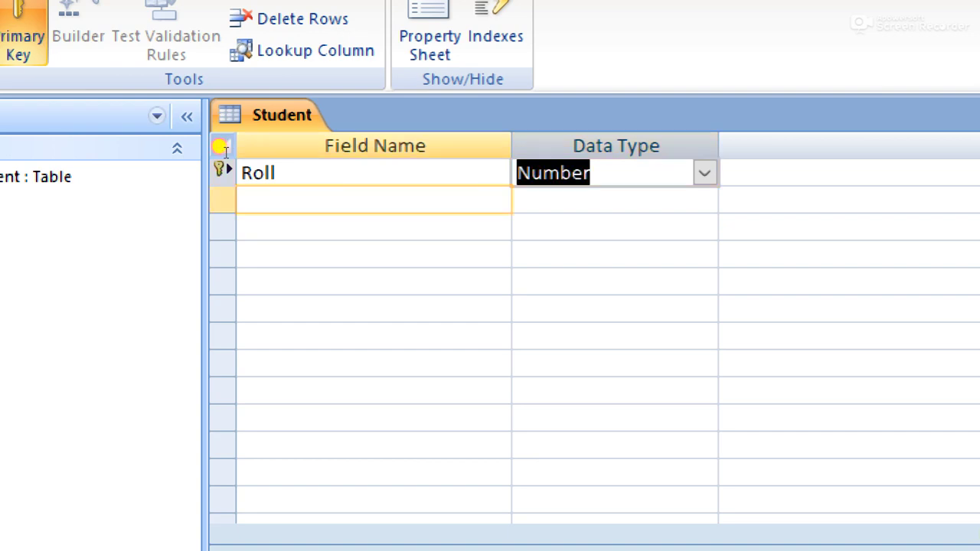
- Add two fields below Roll named "Name" and "Section", both with the Text data type
type("Name")
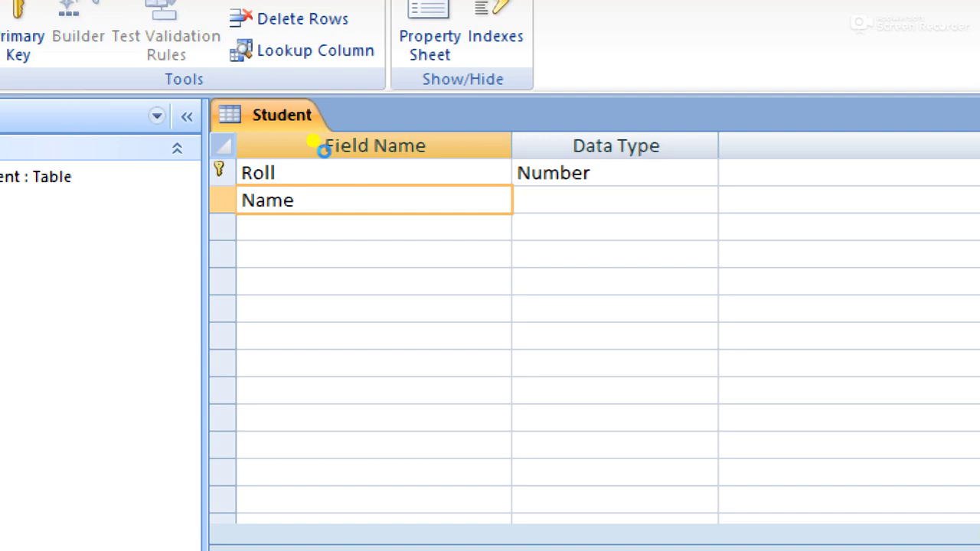
key("Tab")
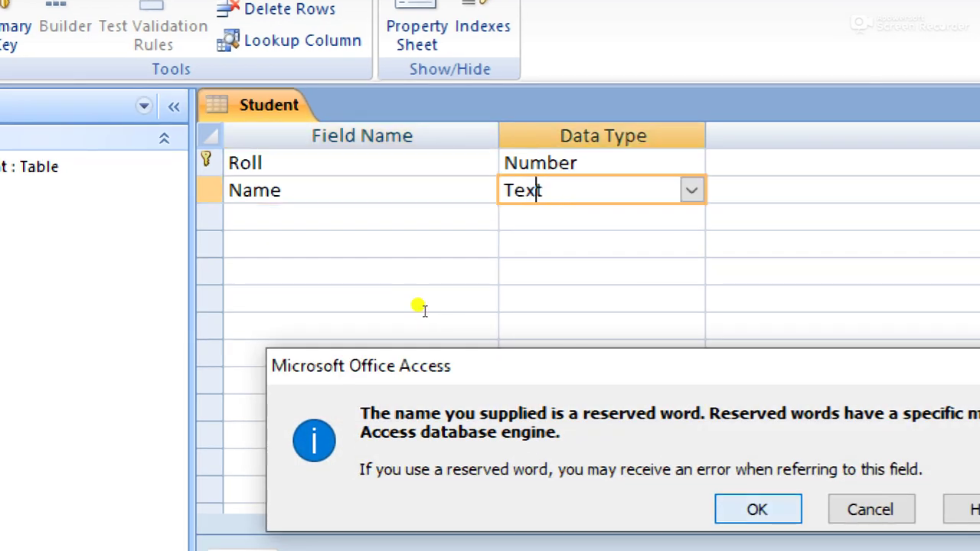
key("Return")
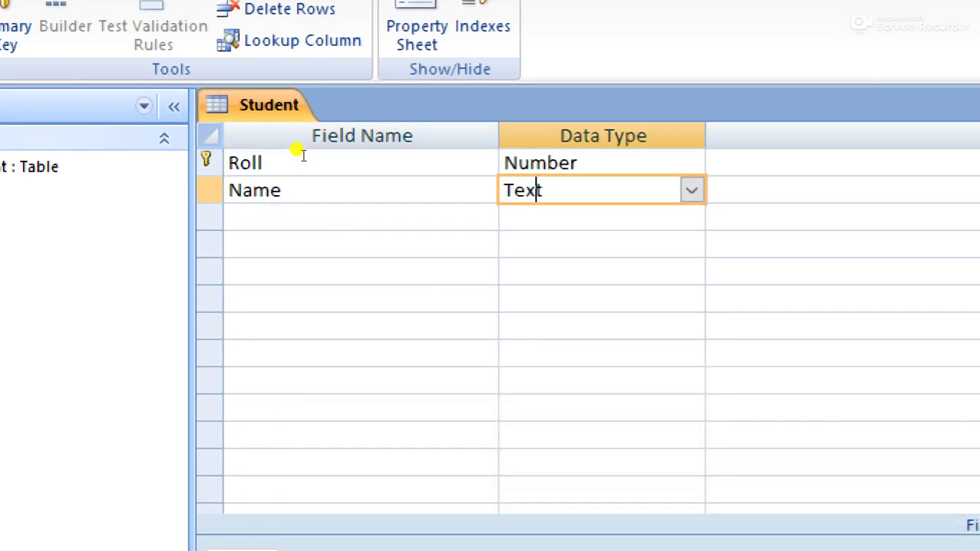
key("Tab")
key("Tab")
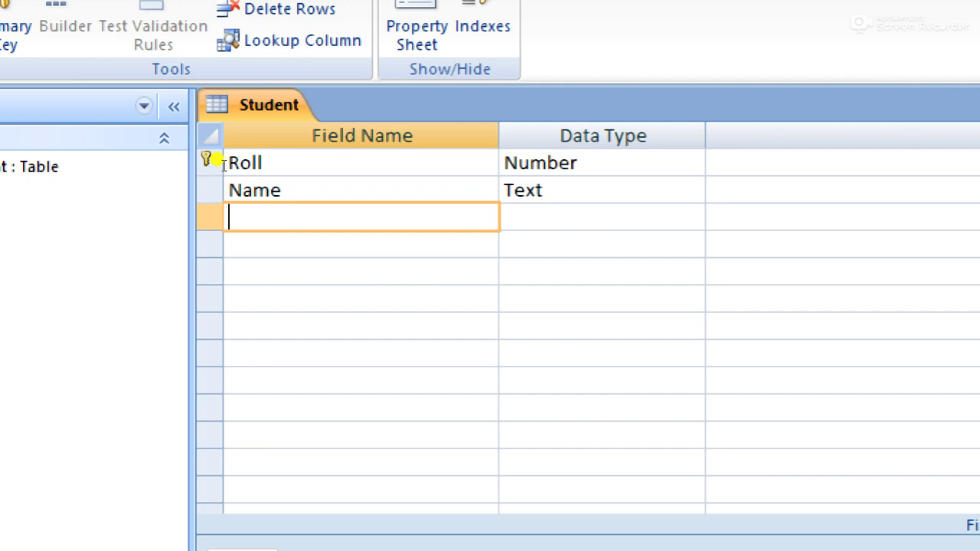
type("Section")
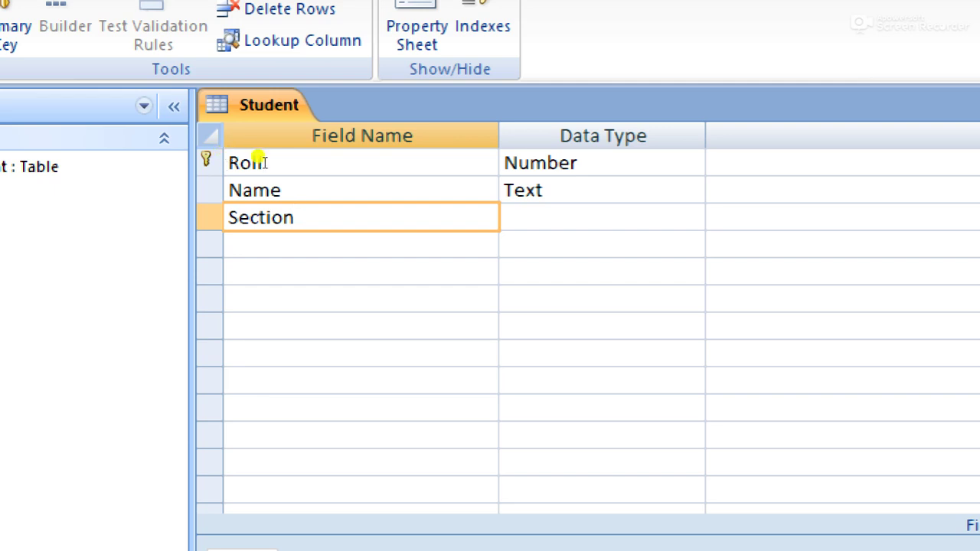
key("Tab")
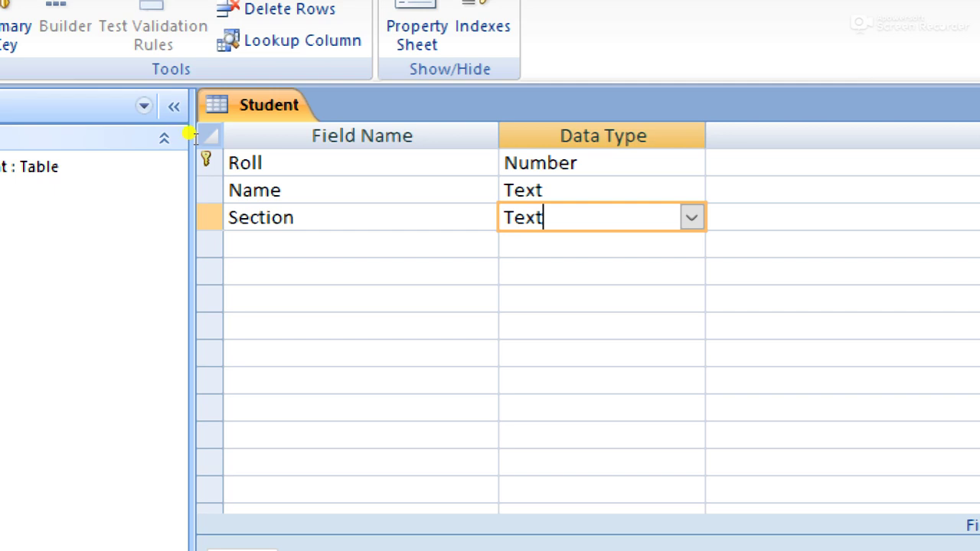
- Switch the Student table from Design View to Datasheet View, saving the table design
key("ctrl+Home")
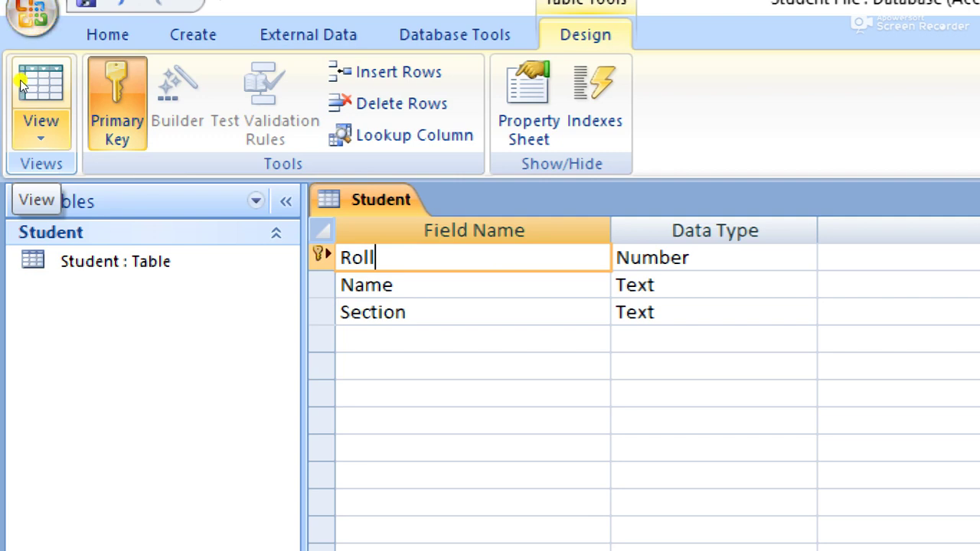
left_click(23, 88)
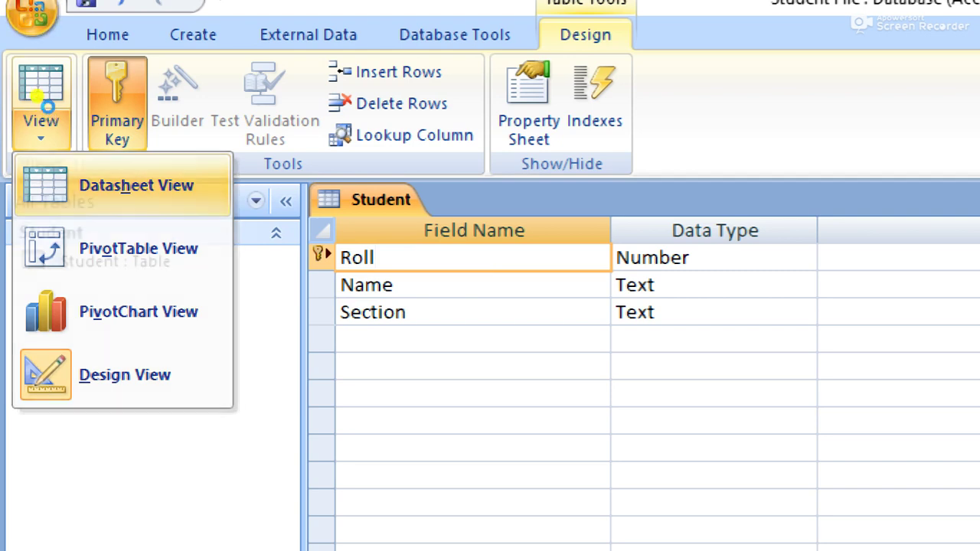
left_click(44, 98)
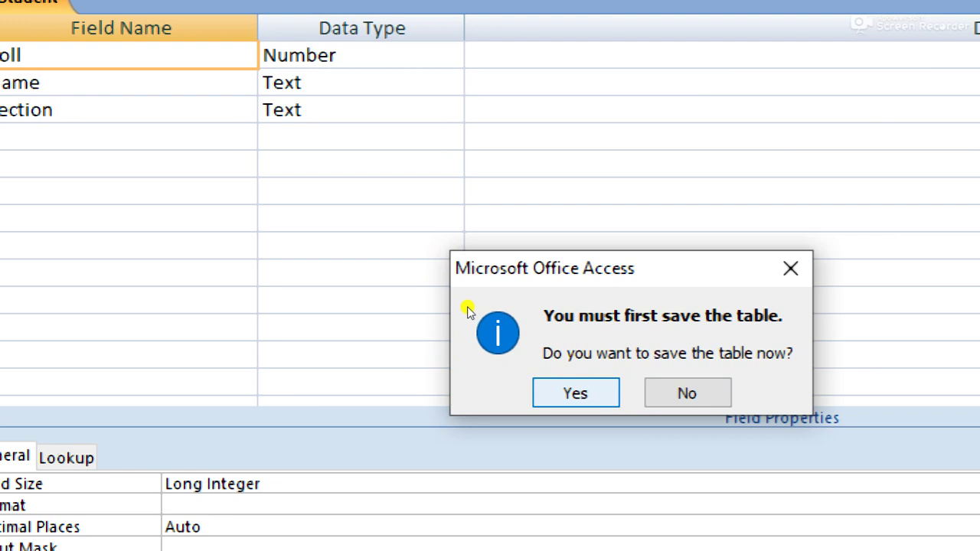
key("Return")
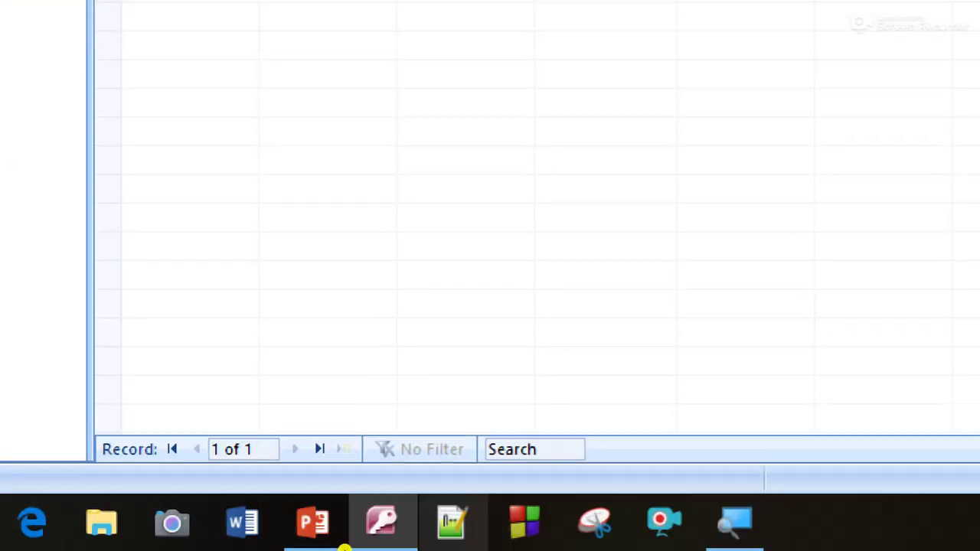
- Close the Windows Magnifier to show the whole datasheet at normal size
right_click(735, 522)
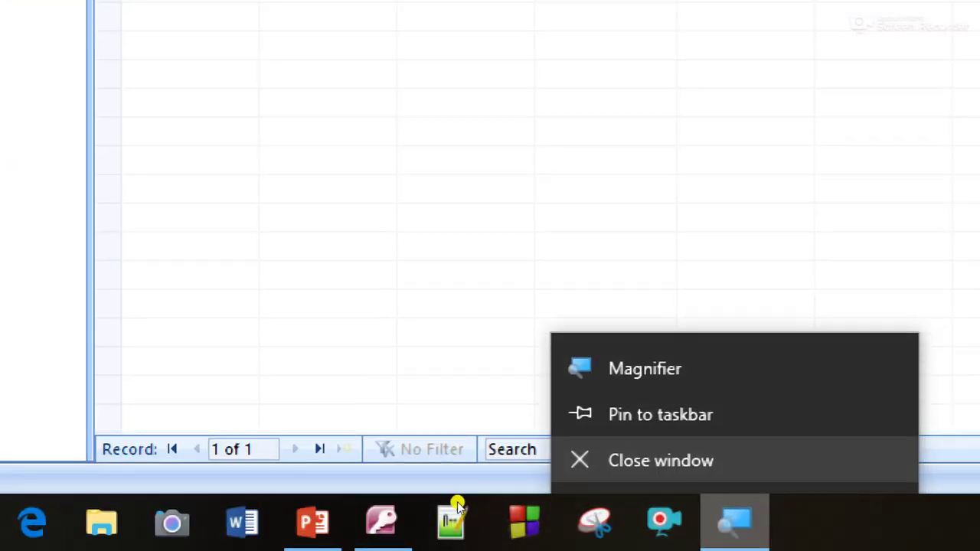
left_click(608, 459)
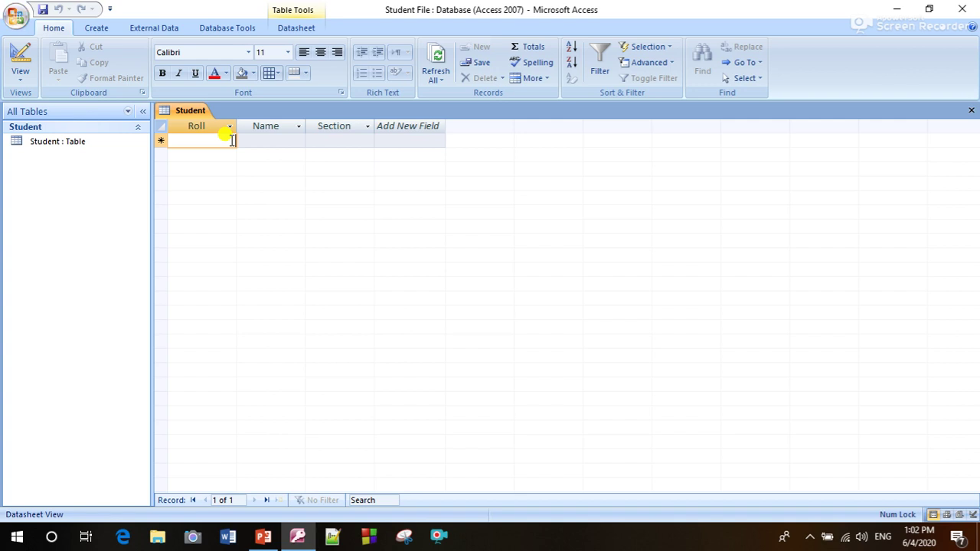
- Enter the first student record with Roll 1, the student's name and Section A
type("1")
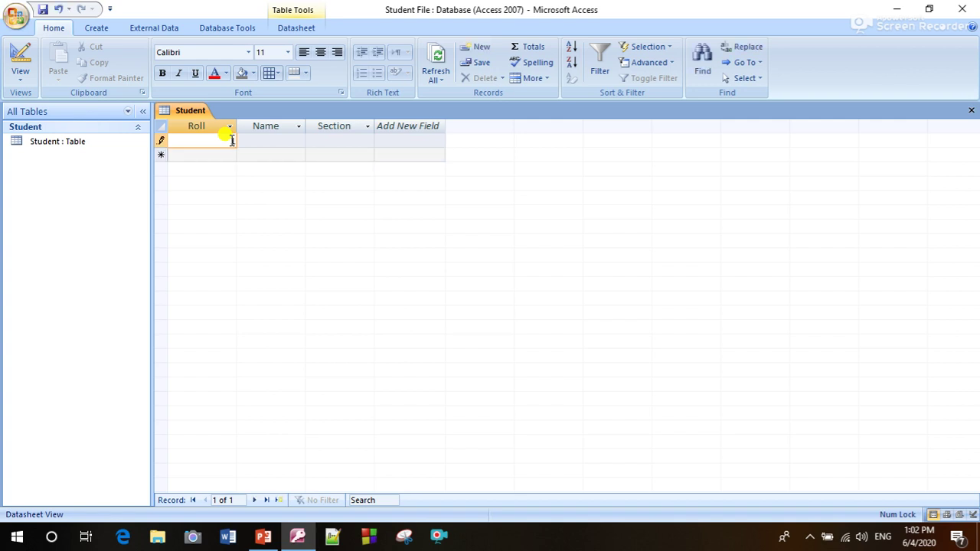
key("Tab")
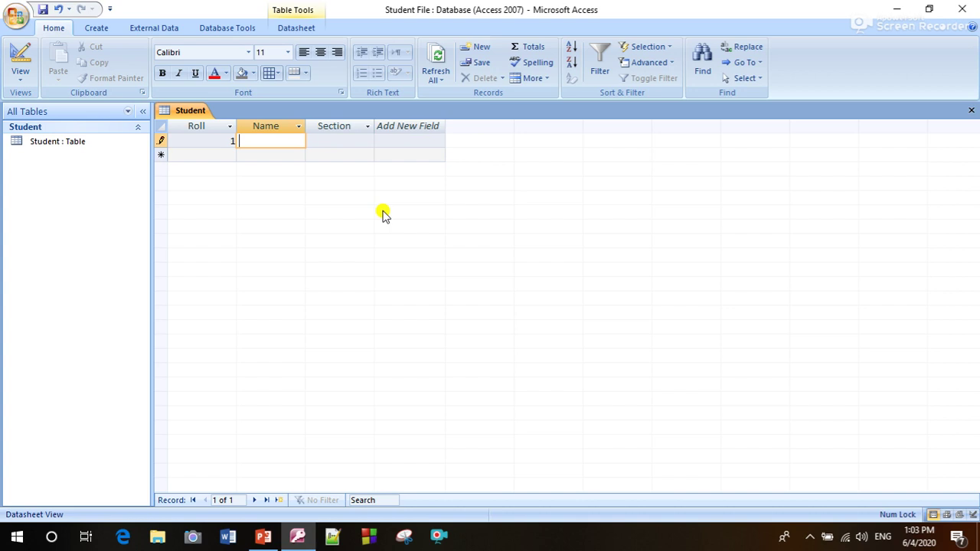
type("Rudra")
key("Tab")
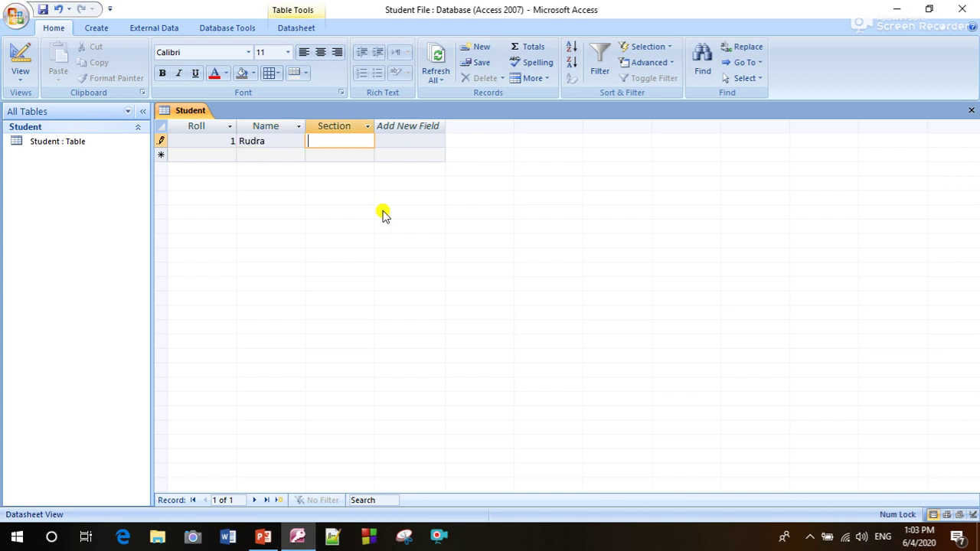
type("A")
key("Tab")
- Enter the second student record with Roll 2, the student's name and Section A
type("2")
key("Tab")
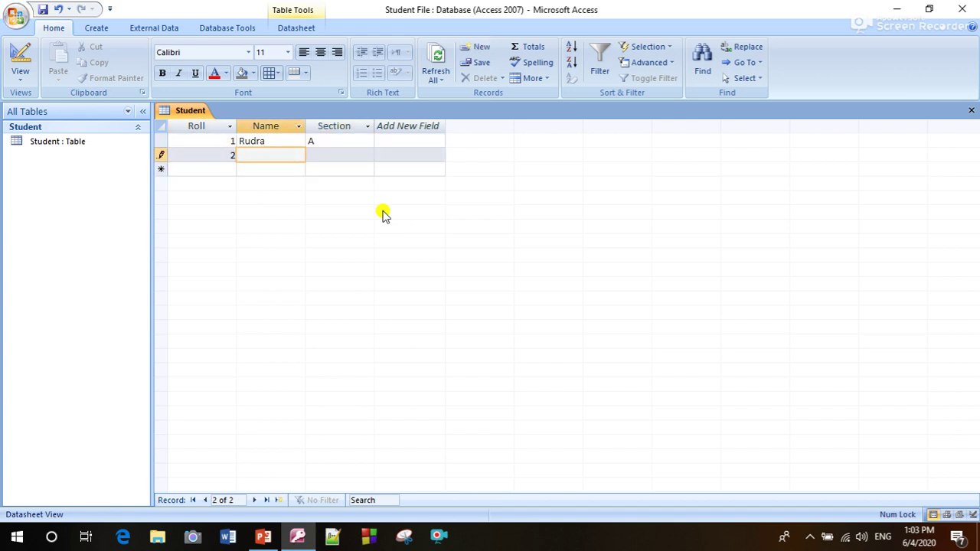
type("Anik")
key("Tab")
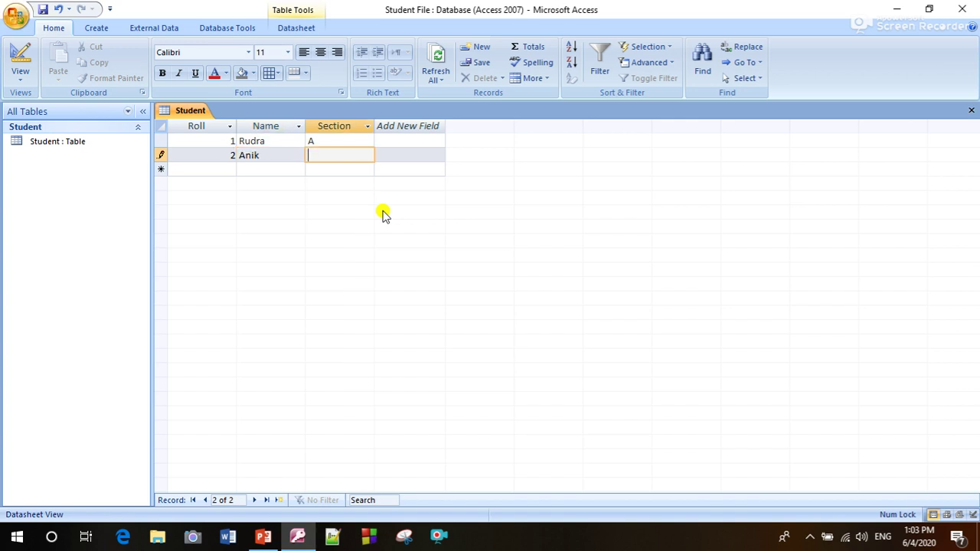
type("A")
key("Tab")
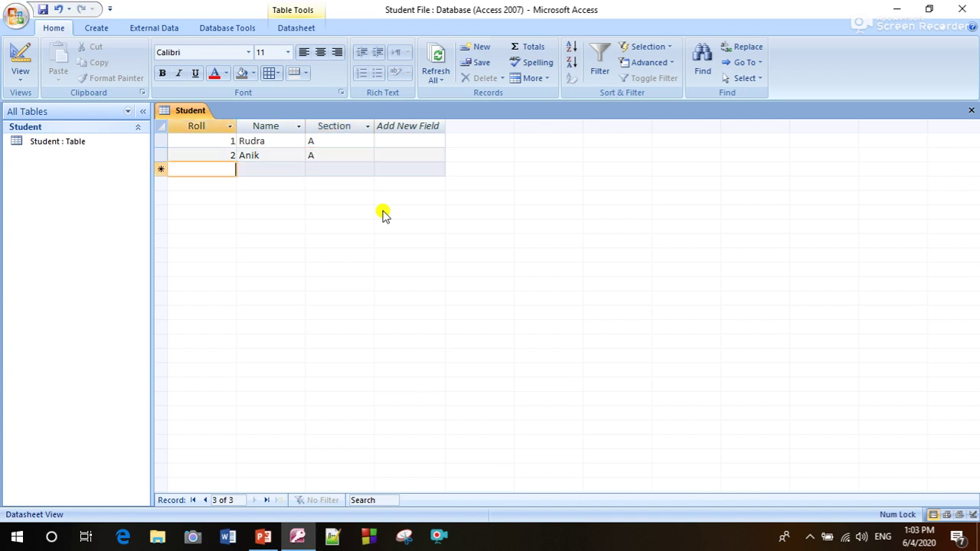
- Enter the records for Rolls 3, 4 and 5 with the students' names and Sections B, B and C
type("3")
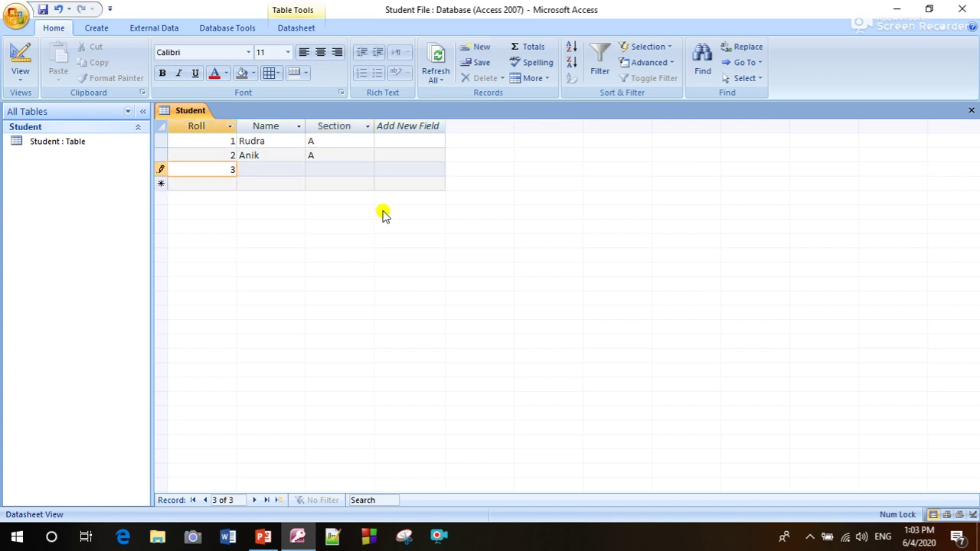
key("Tab")
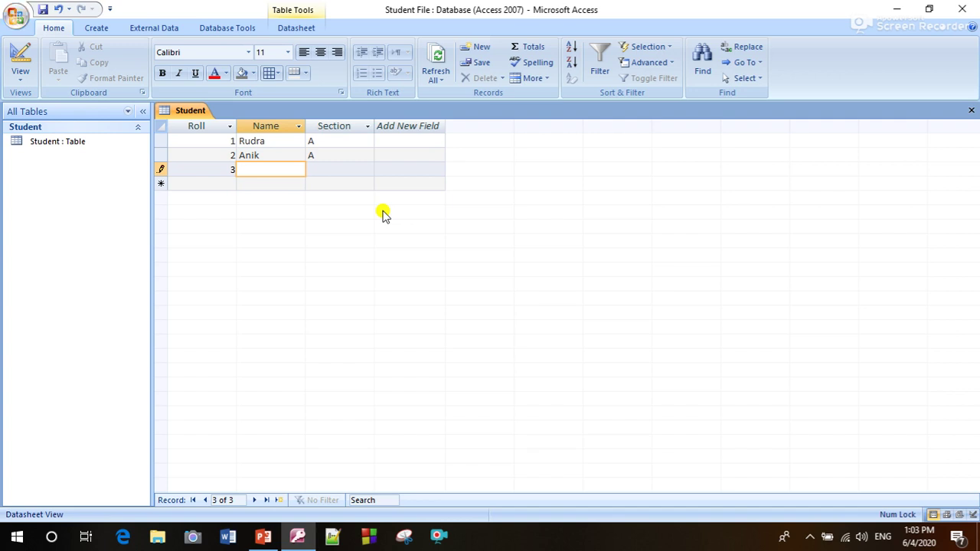
type("Ra")
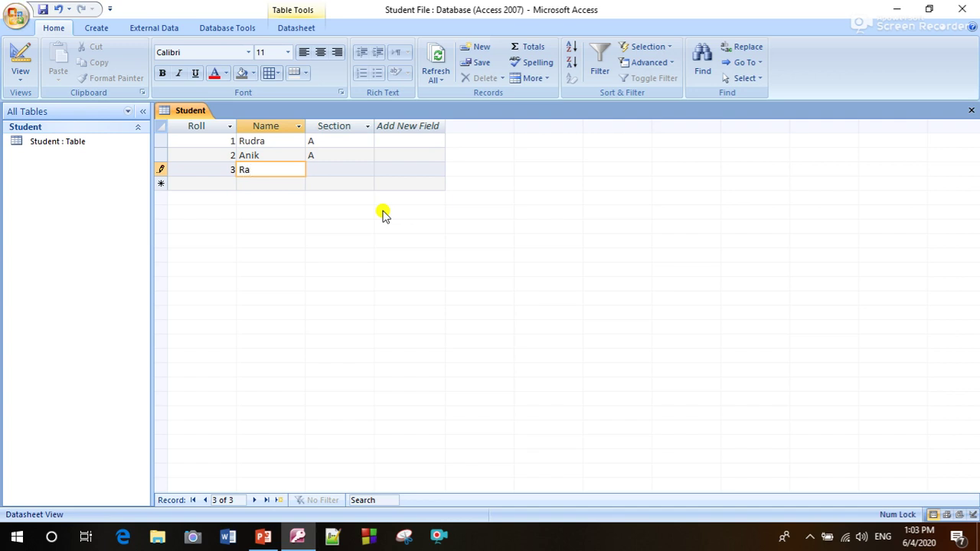
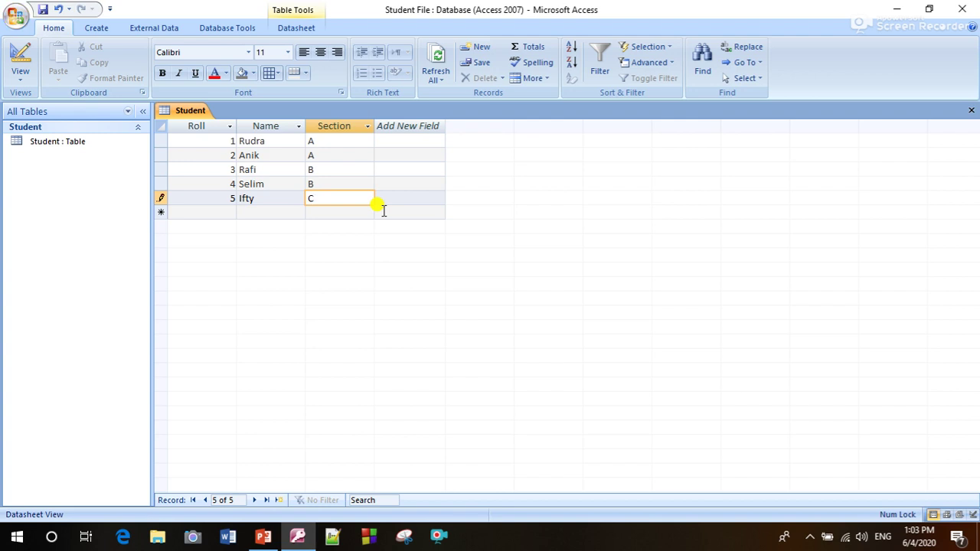
key("Tab")
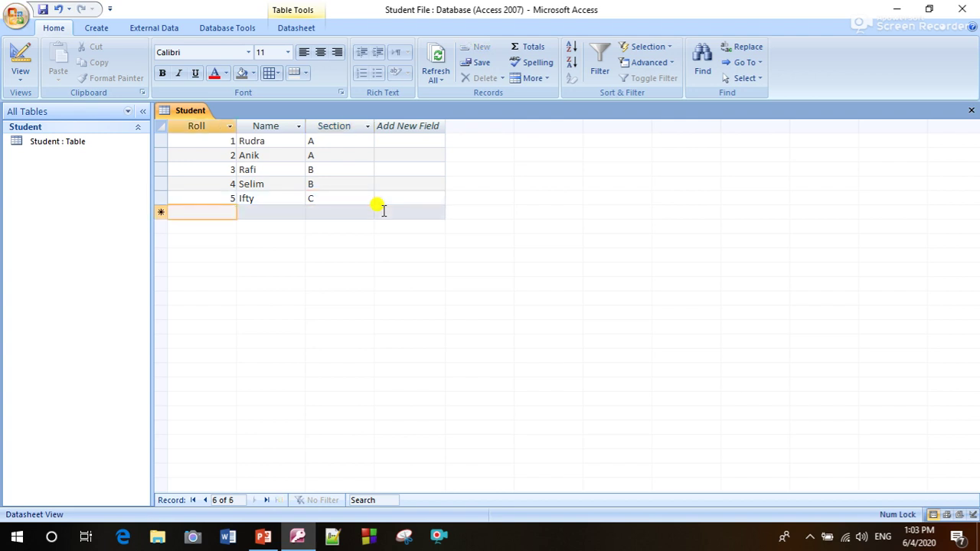
- Enter the records for Rolls 6 and 7 with the students' names, both in Section C
type("6")
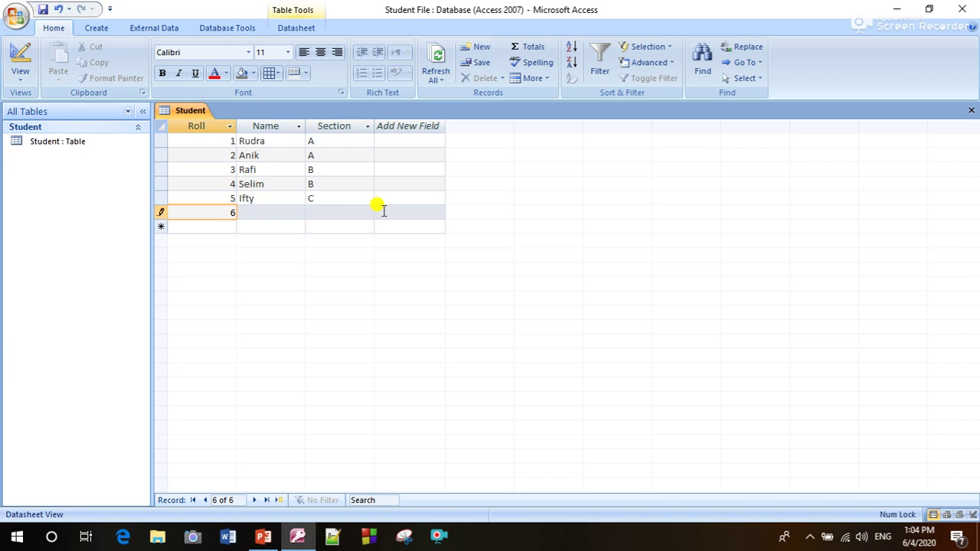
key("Tab")
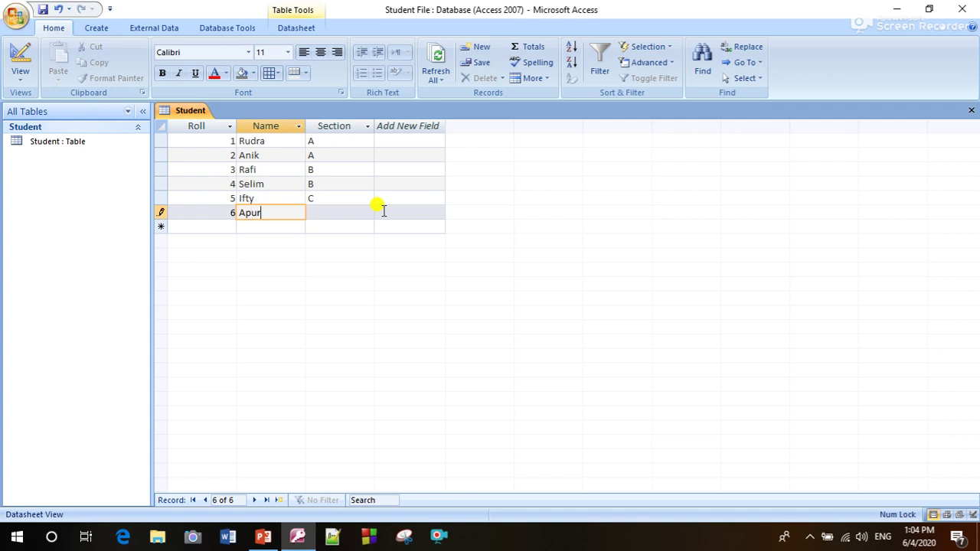
key("Tab")
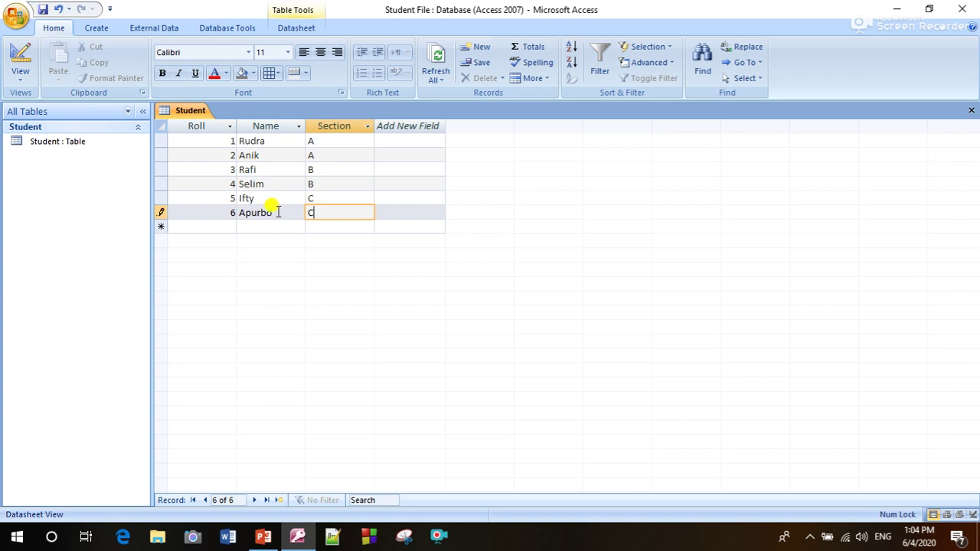
key("Tab")
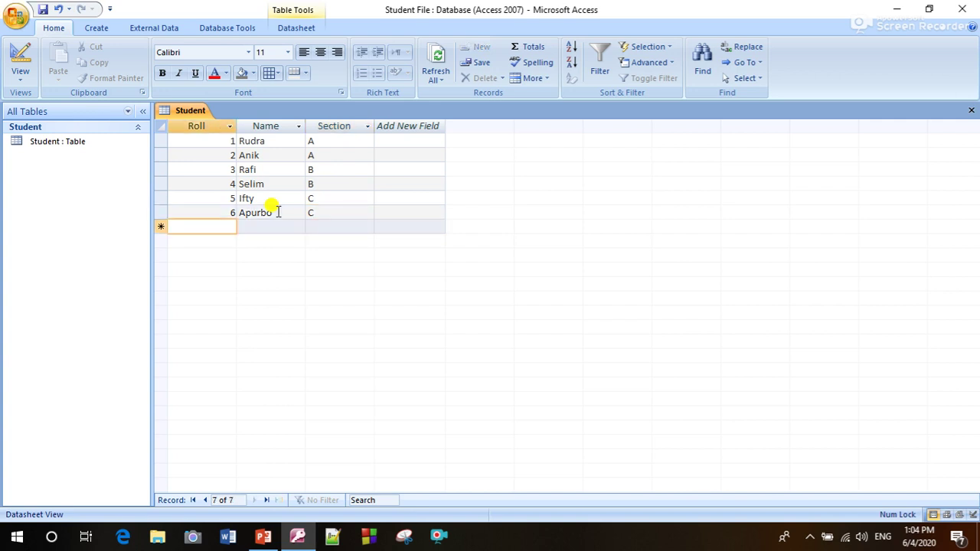
type("7")
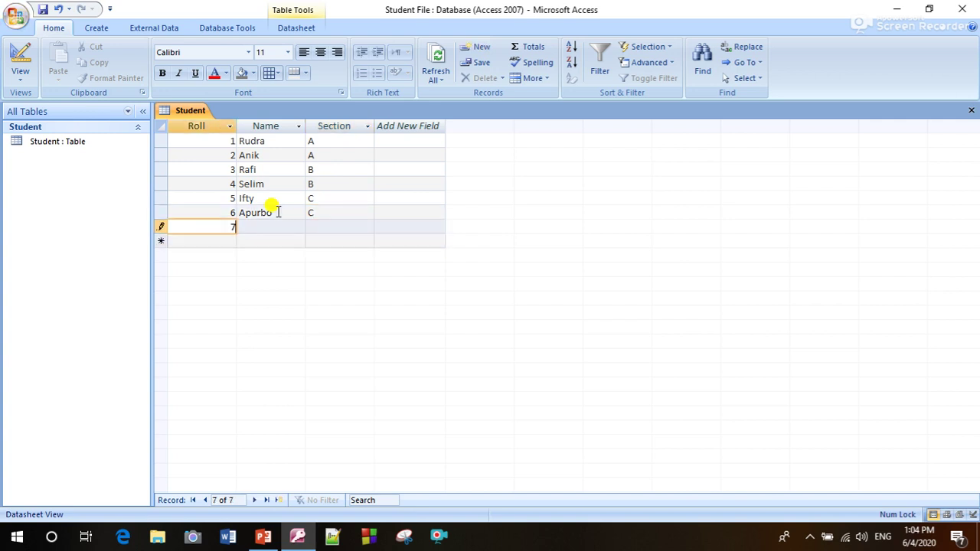
key("Tab")
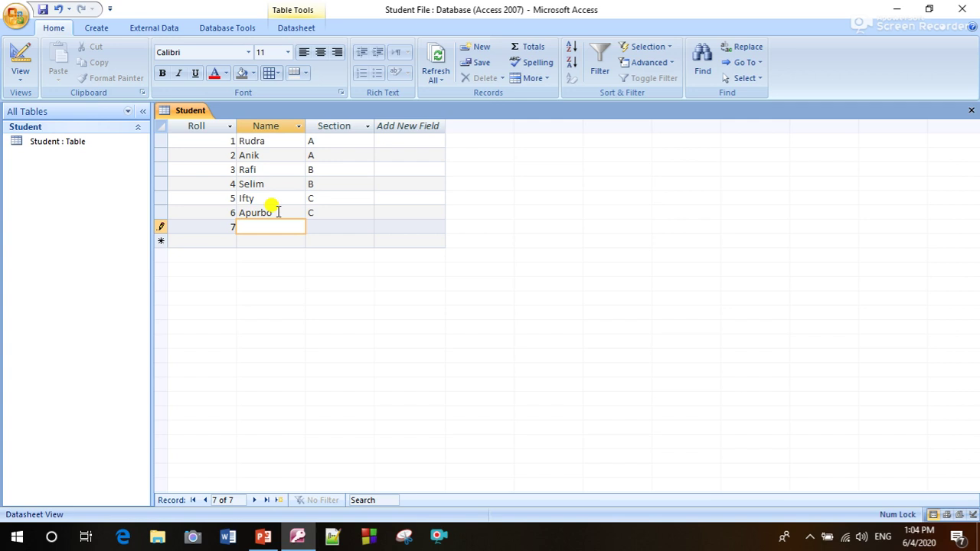
key("Tab")
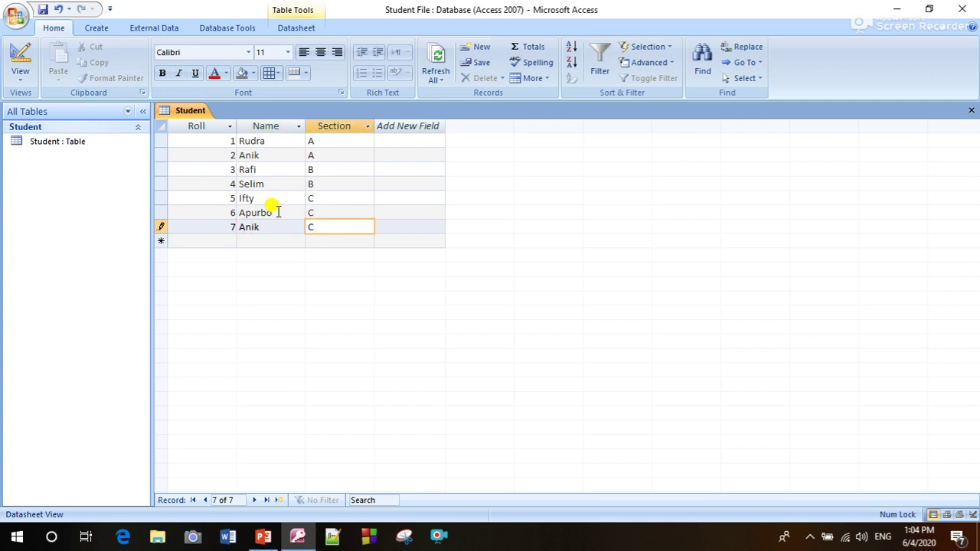
key("Tab")
- Enter the record for Roll 8 with the student's name and Section A
type("8")
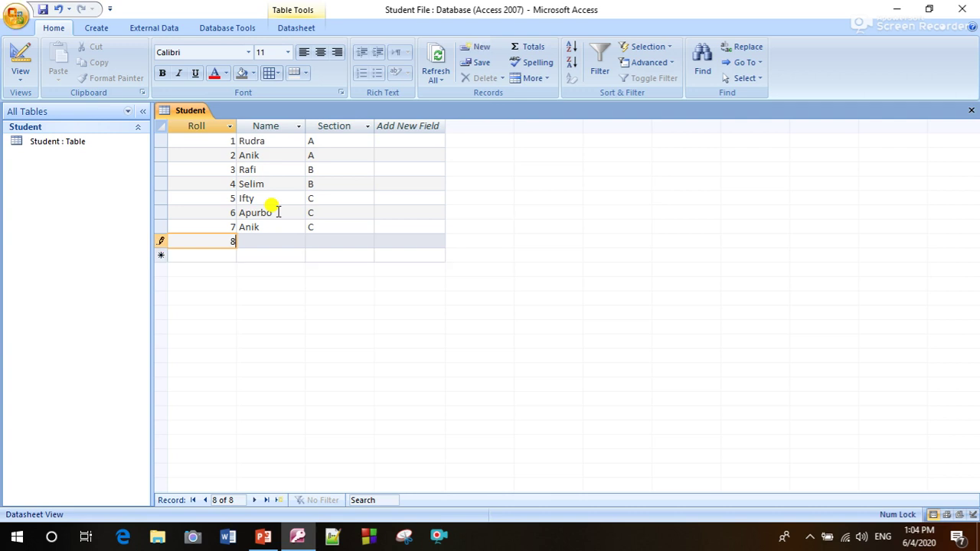
key("Tab")
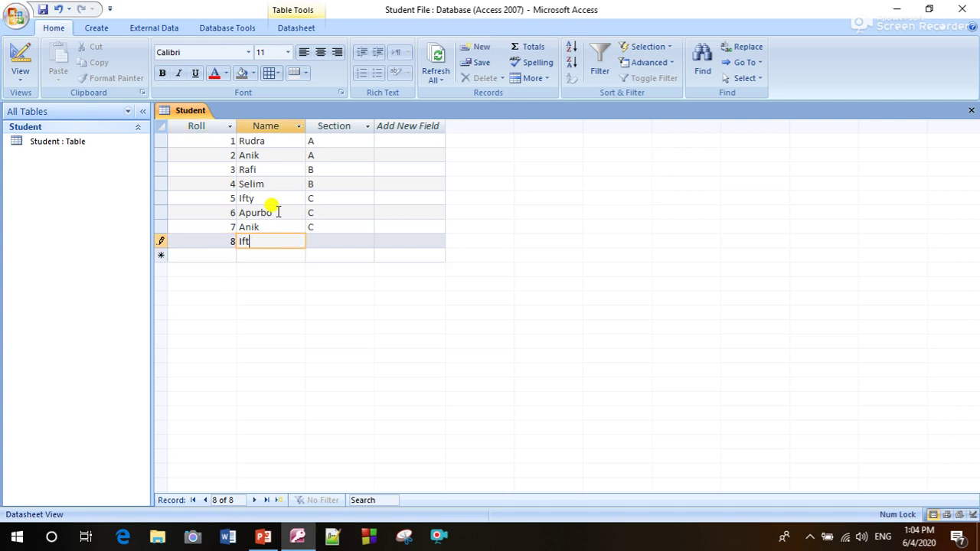
key("Tab")
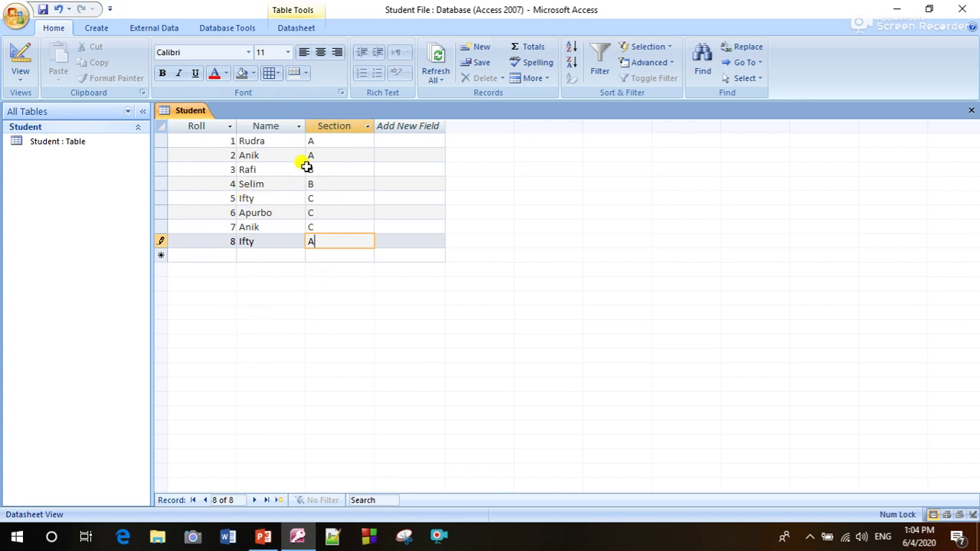
left_click(20, 81)
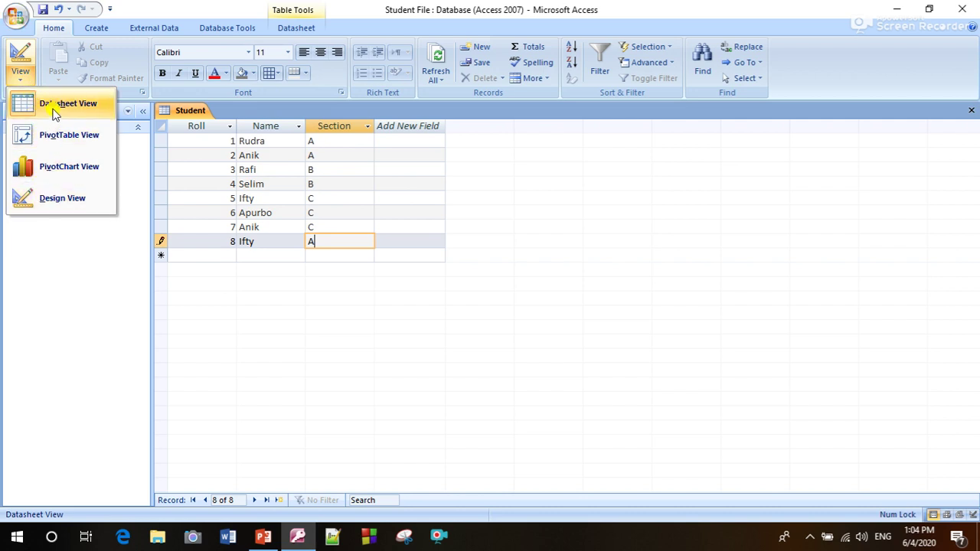
left_click(438, 275)
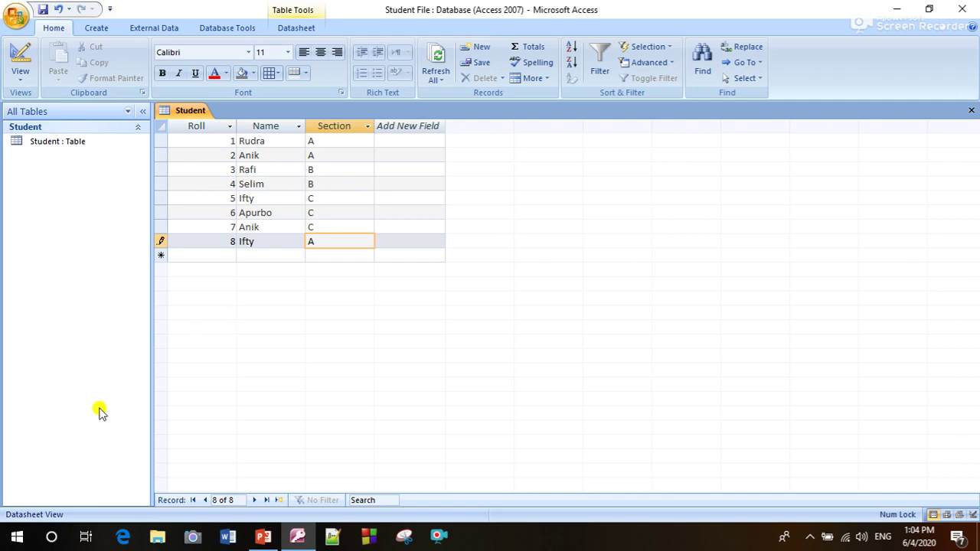
- Find the Magnifier app, pin it to the taskbar, and start it to enlarge the screen
left_click(4, 544)
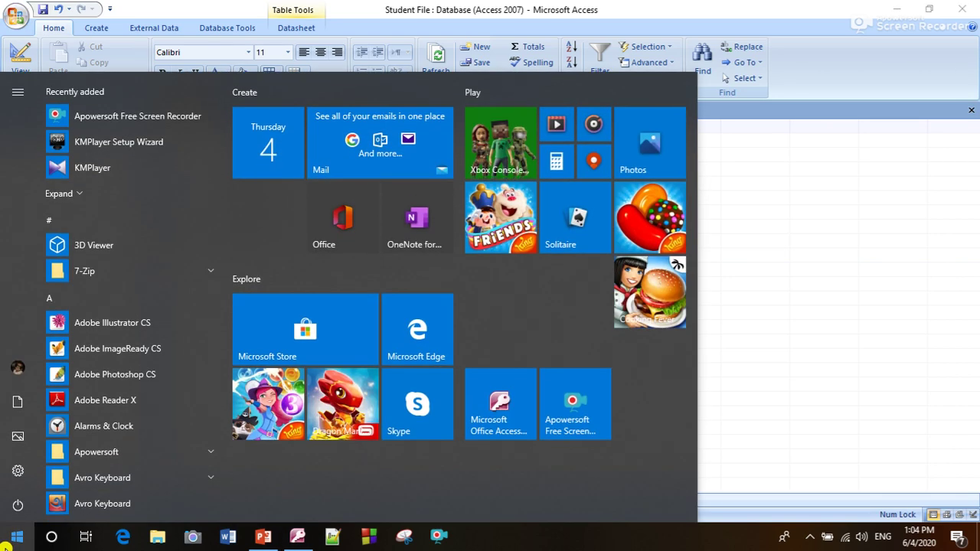
type("magni")
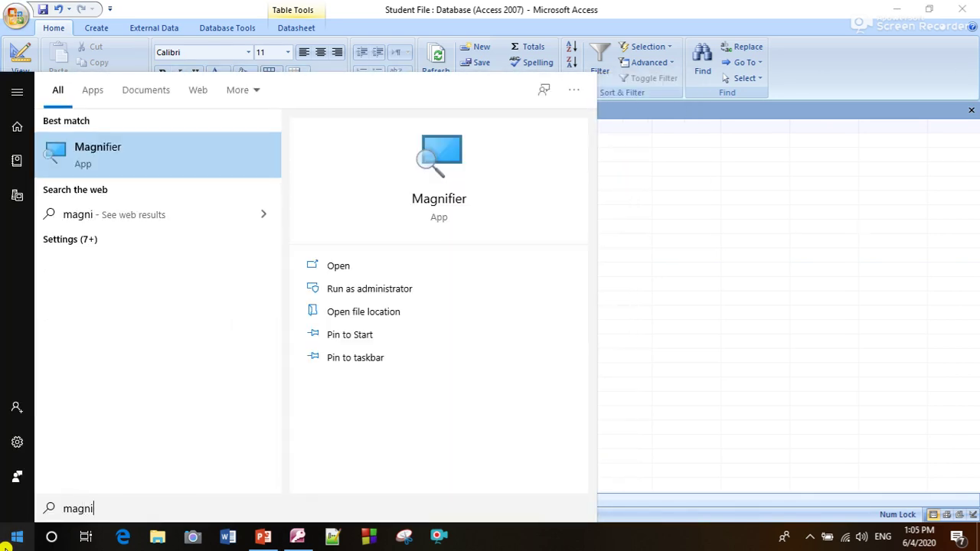
right_click(81, 161)
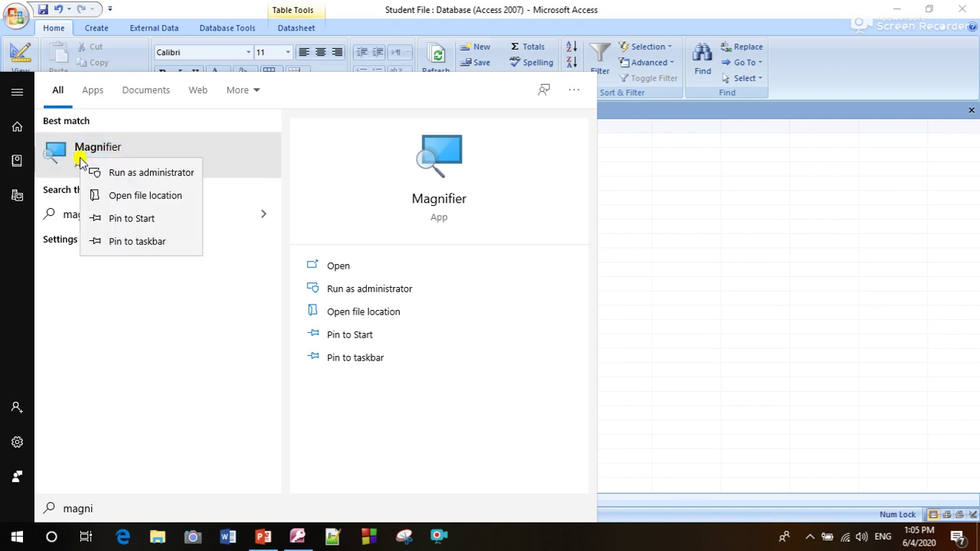
left_click(122, 242)
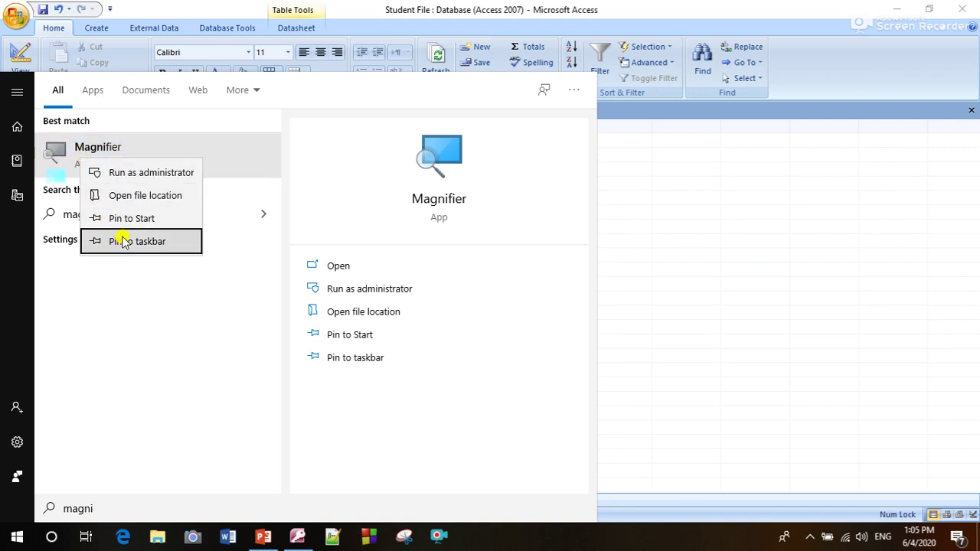
left_click(478, 536)
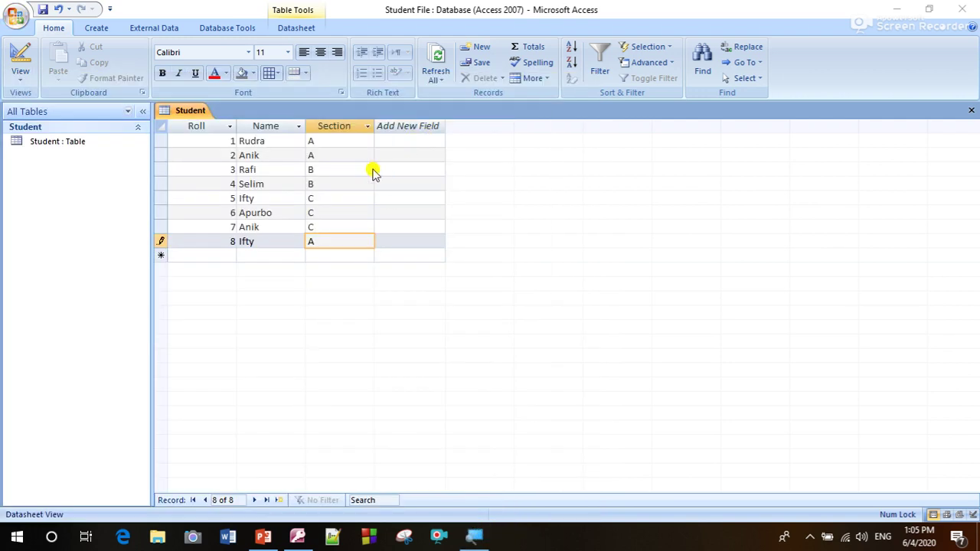
key("super+plus")
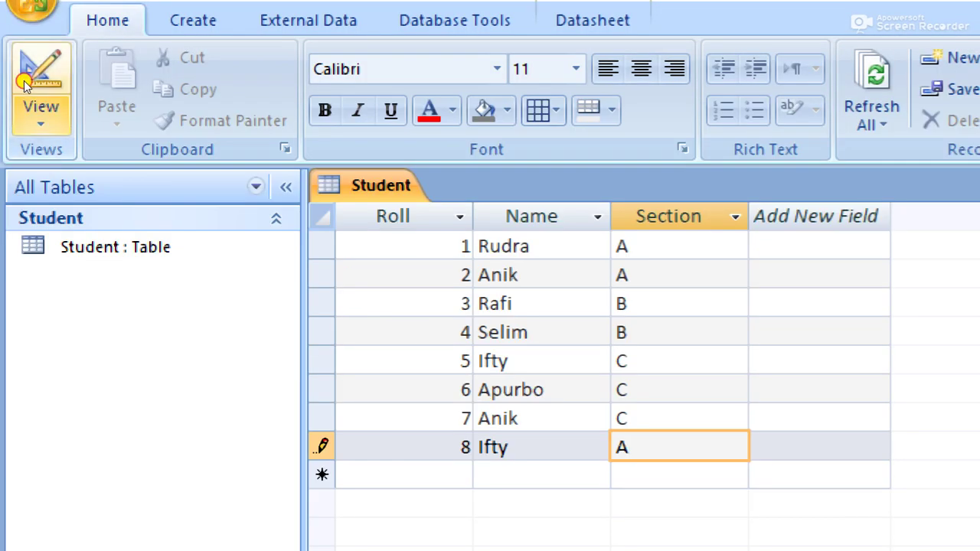
- Show the Student table in Design View and return to Datasheet View
left_click(41, 109)
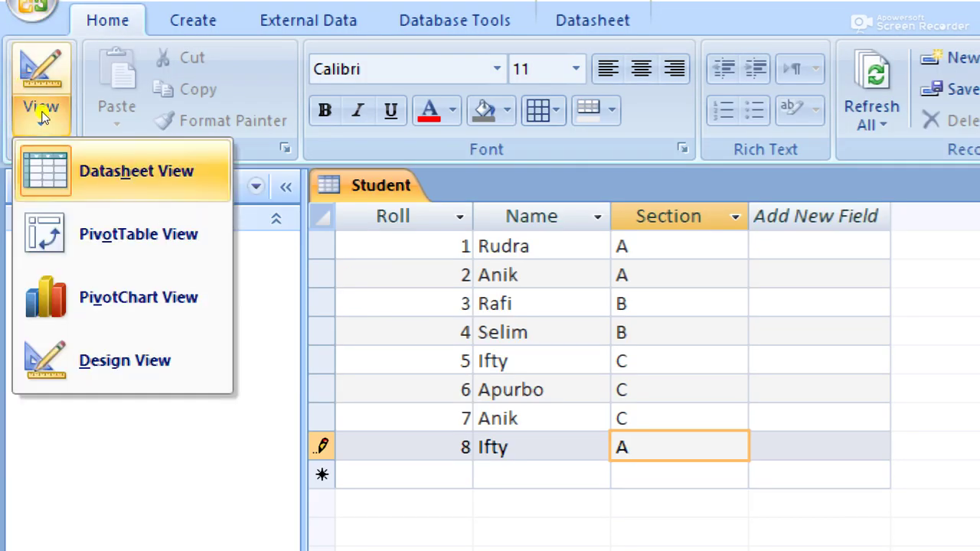
key("d")
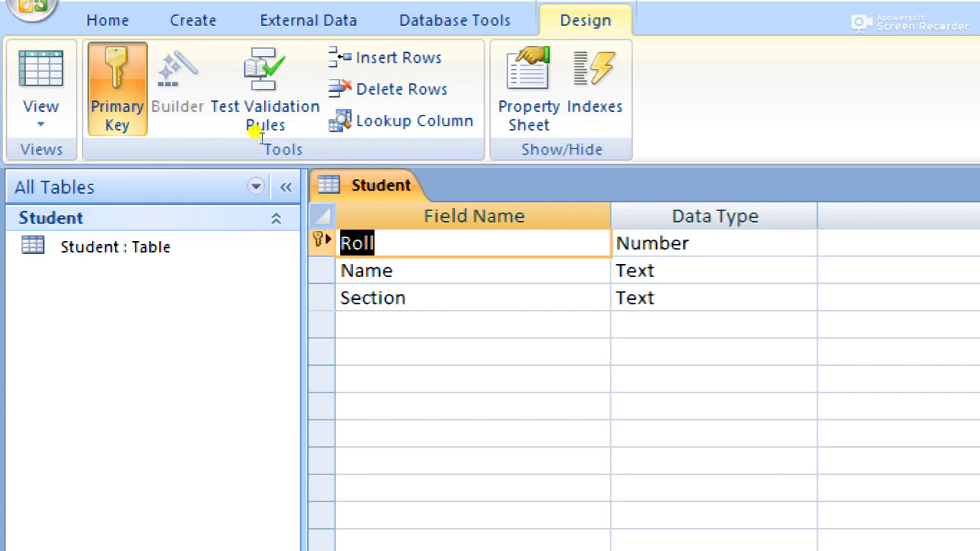
left_click(24, 104)
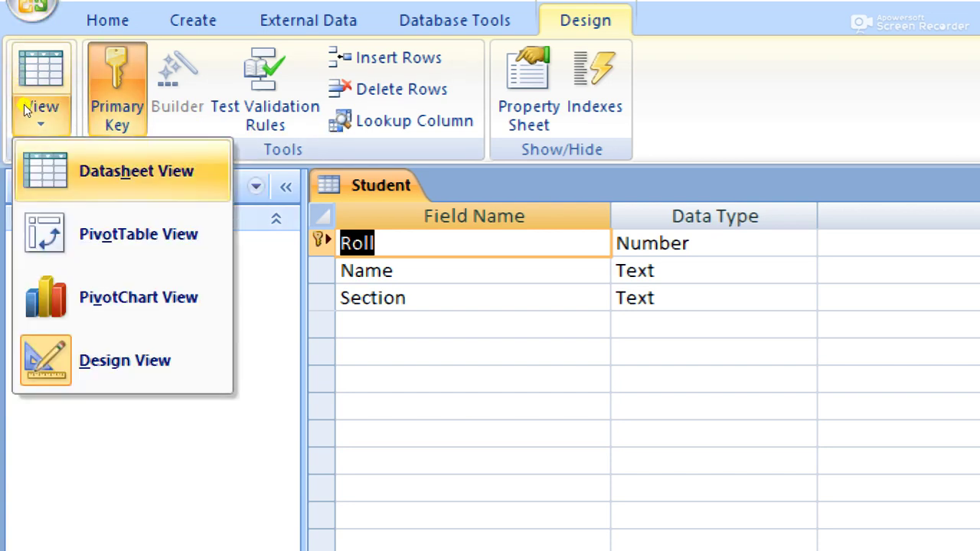
key("h")
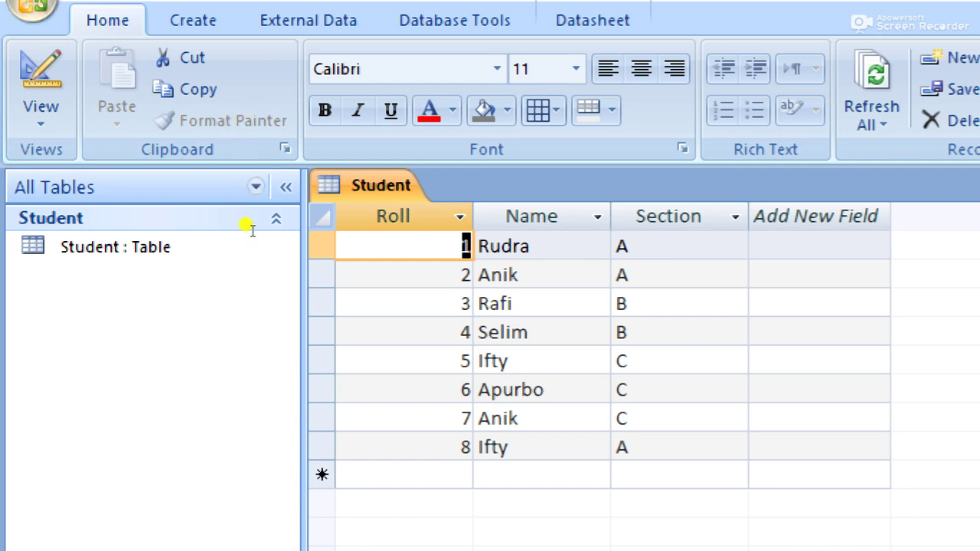
- Inspect the Name field's data type in the Student table's Design View, and return to the datasheet
left_click(53, 111)
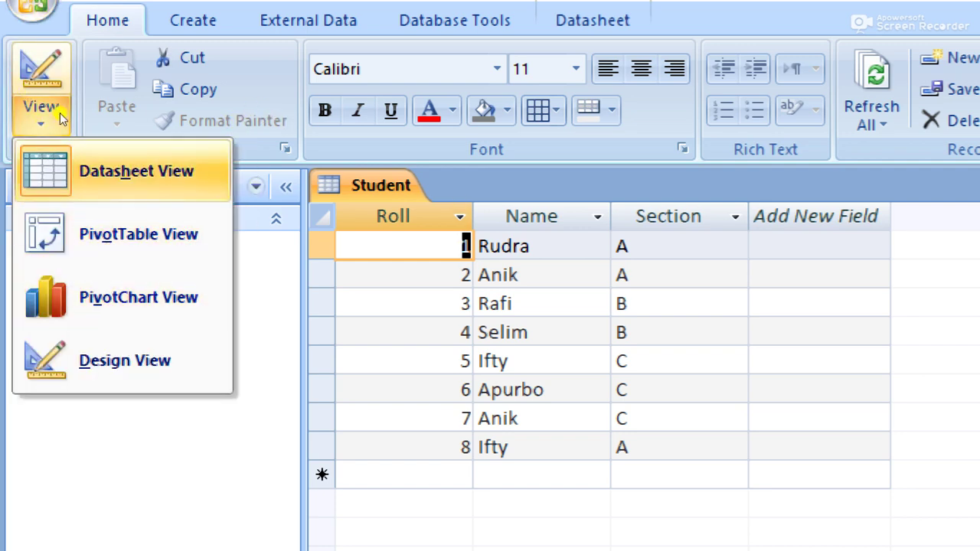
key("Up")
key("Return")
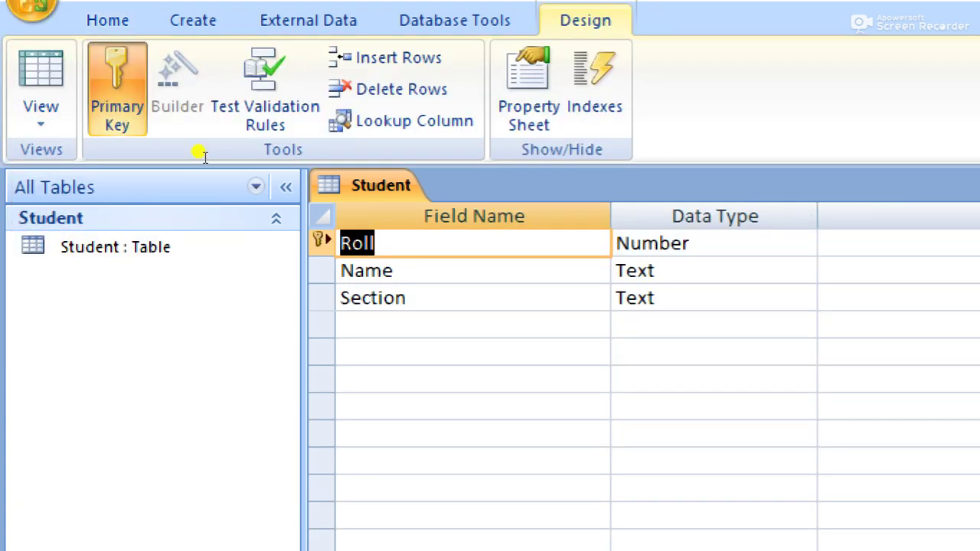
key("Down")
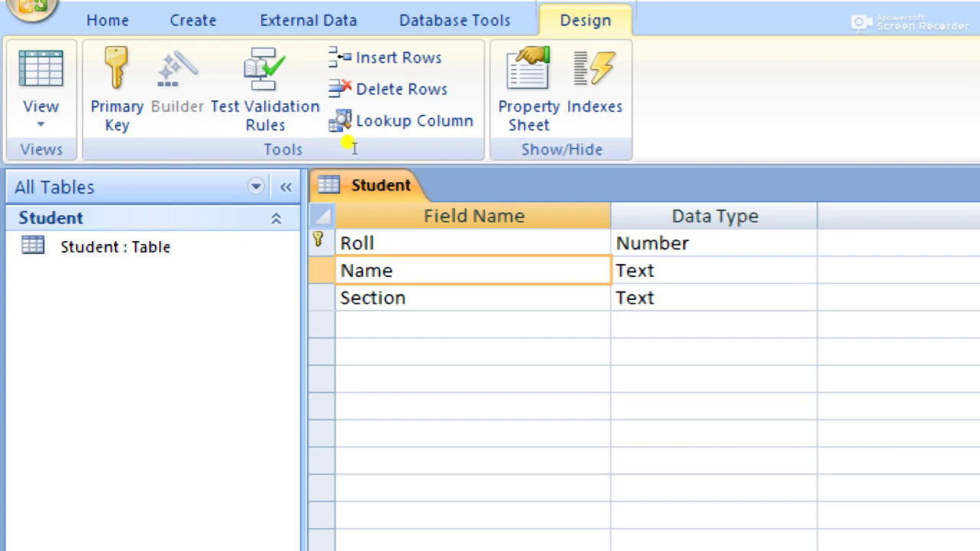
key("Tab")
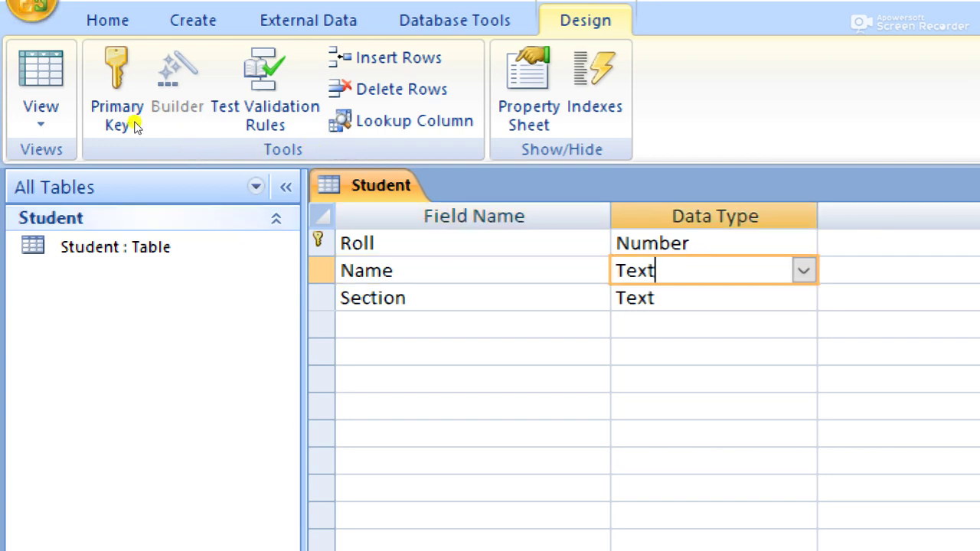
left_click(30, 106)
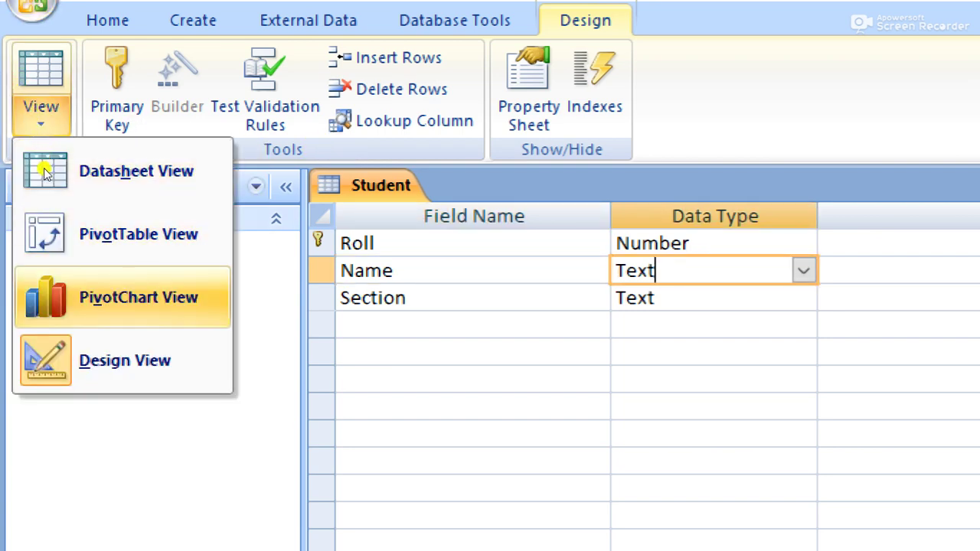
left_click(43, 100)
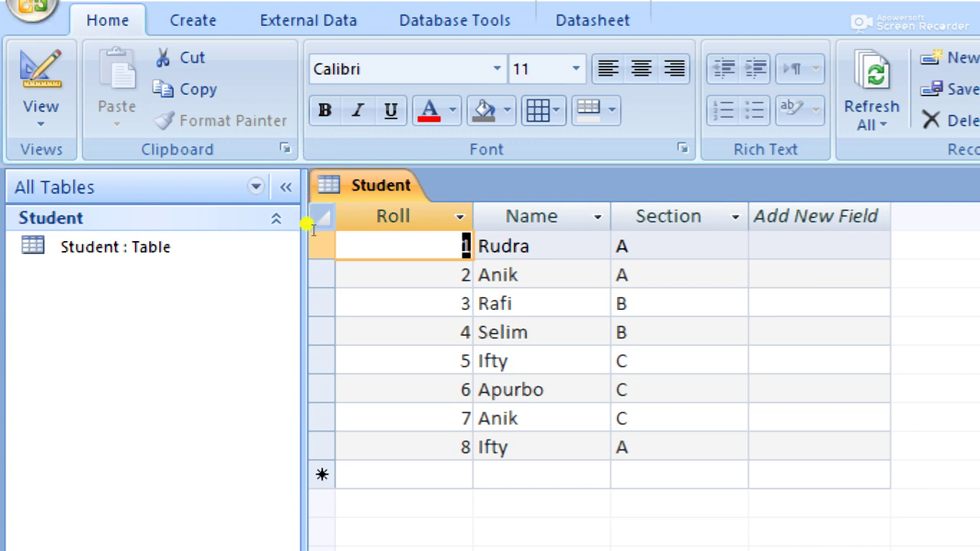
- Inspect the Section field and its data type in Design View, and go back to Datasheet View
left_click(36, 109)
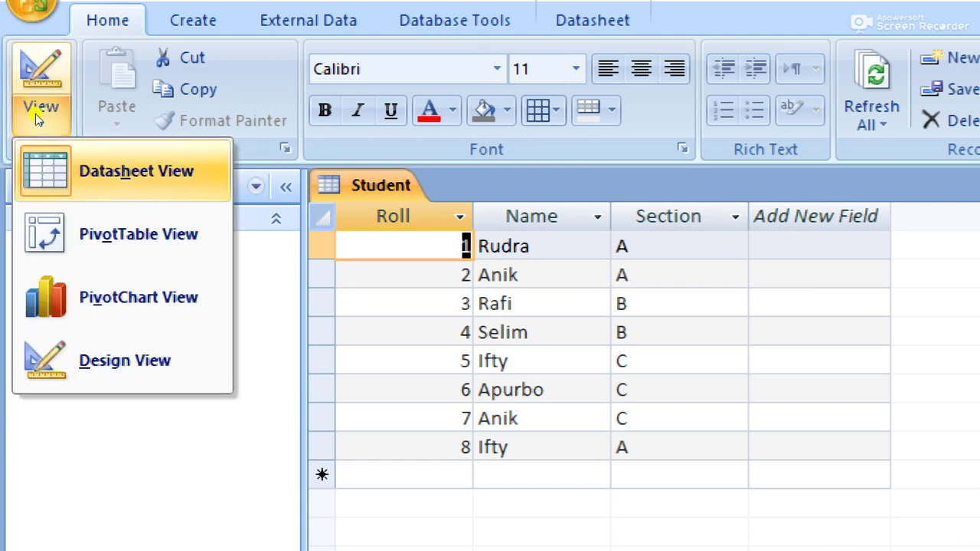
key("Up")
key("Return")
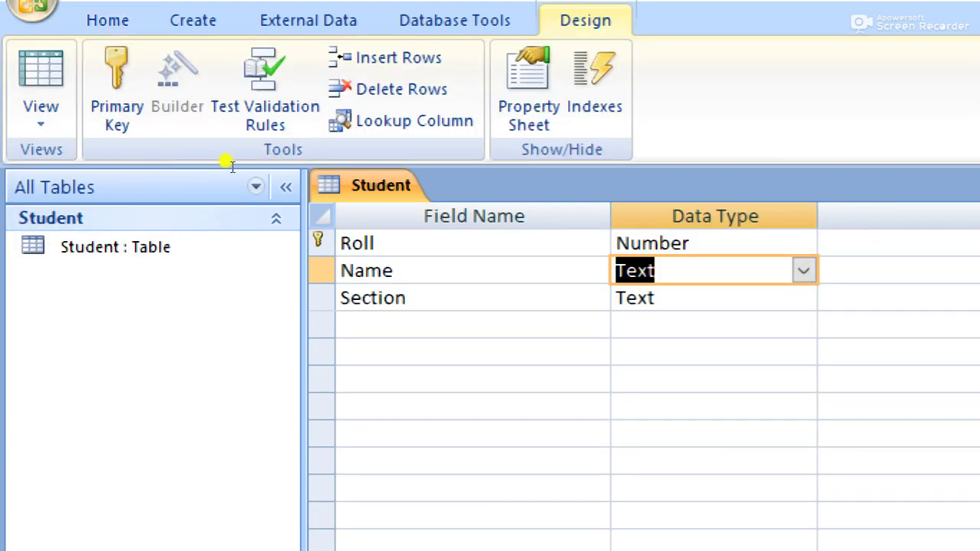
key("Down")
key("Left")
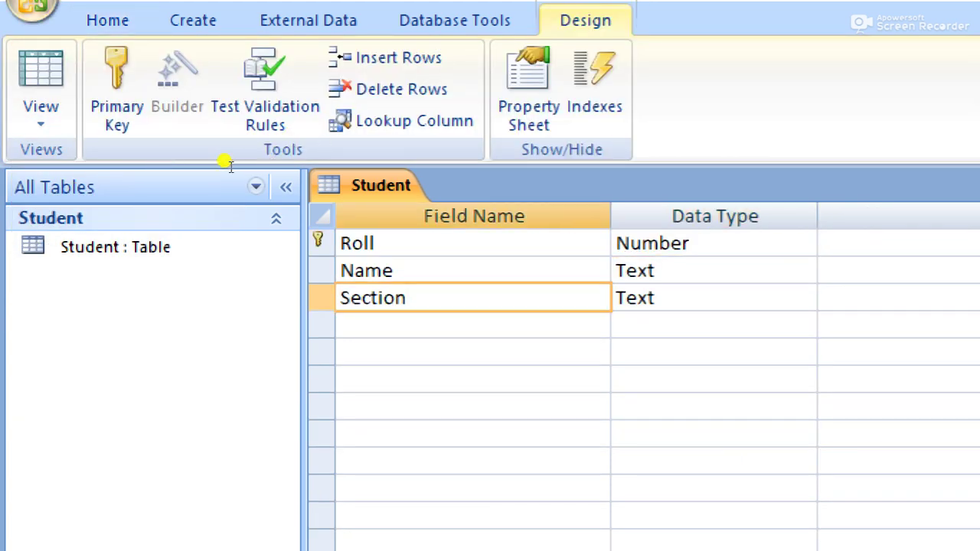
key("Tab")
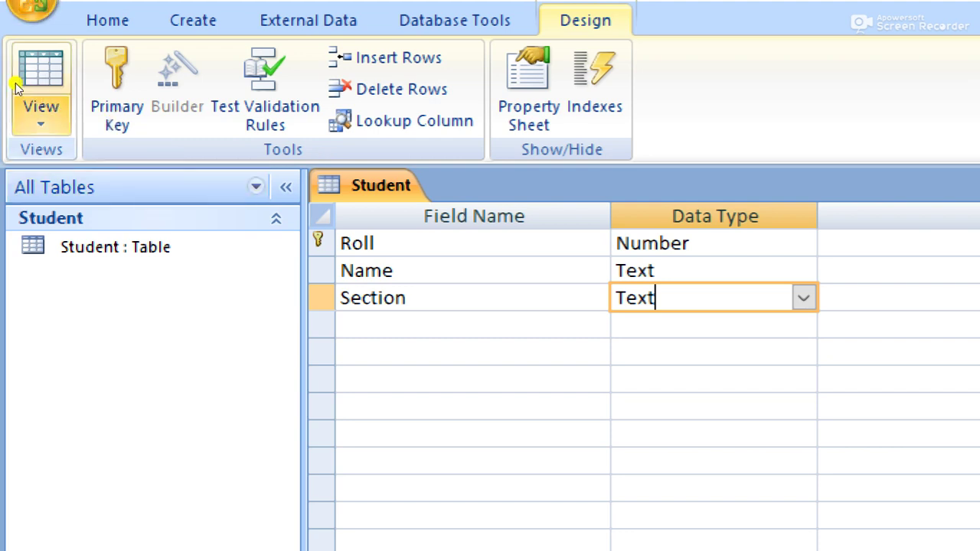
left_click(23, 108)
left_click(23, 170)
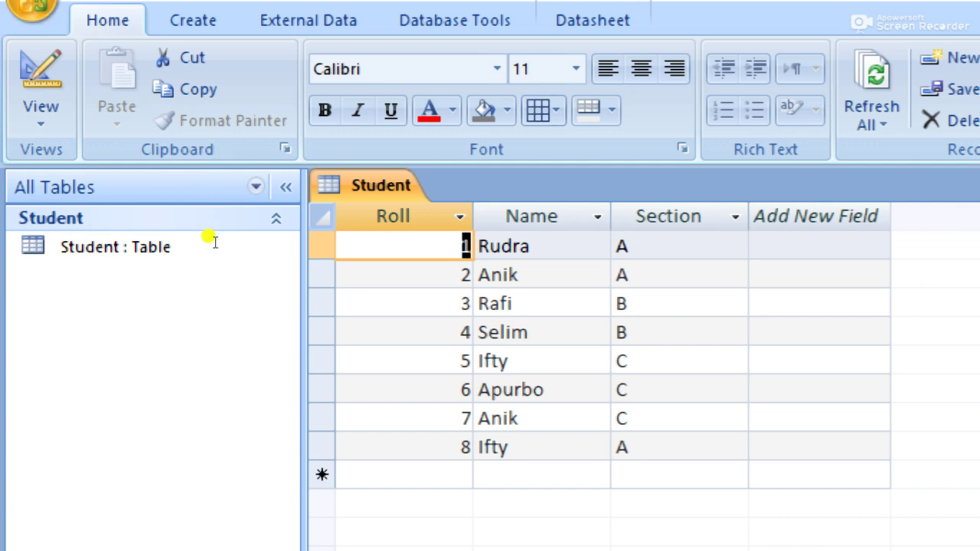
- Go through the last, first and new record rows of the Student datasheet, ending on the first record's Section
key("ctrl+Down")
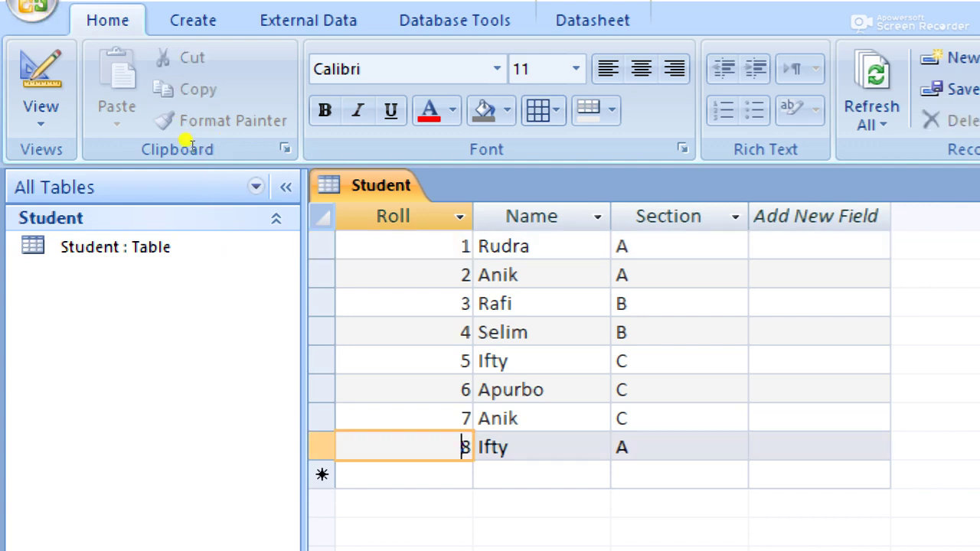
key("ctrl+Up")
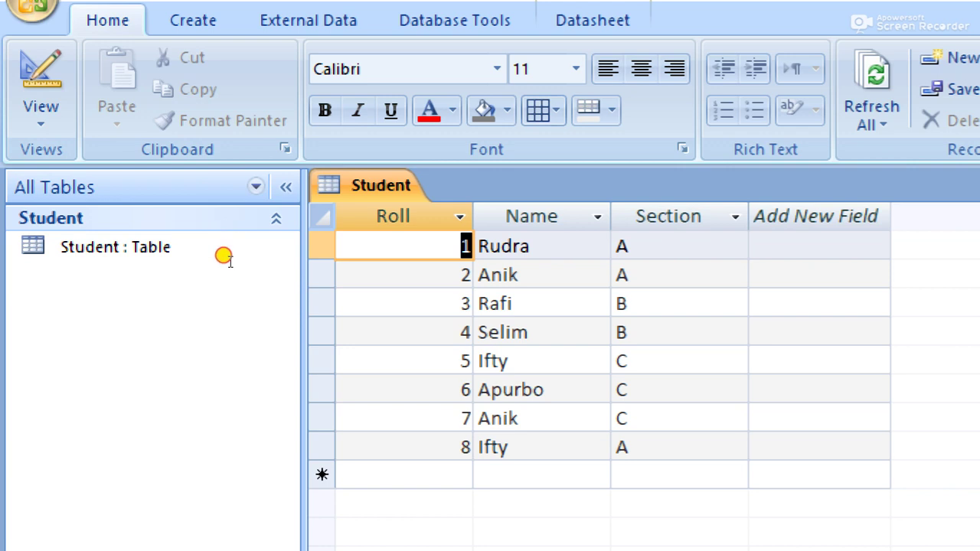
key("ctrl+plus")
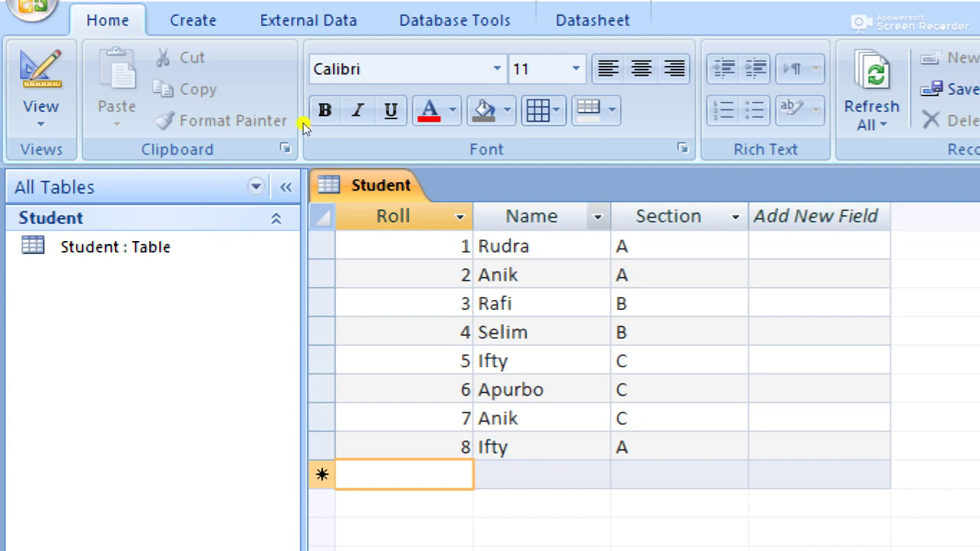
key("ctrl+Home")
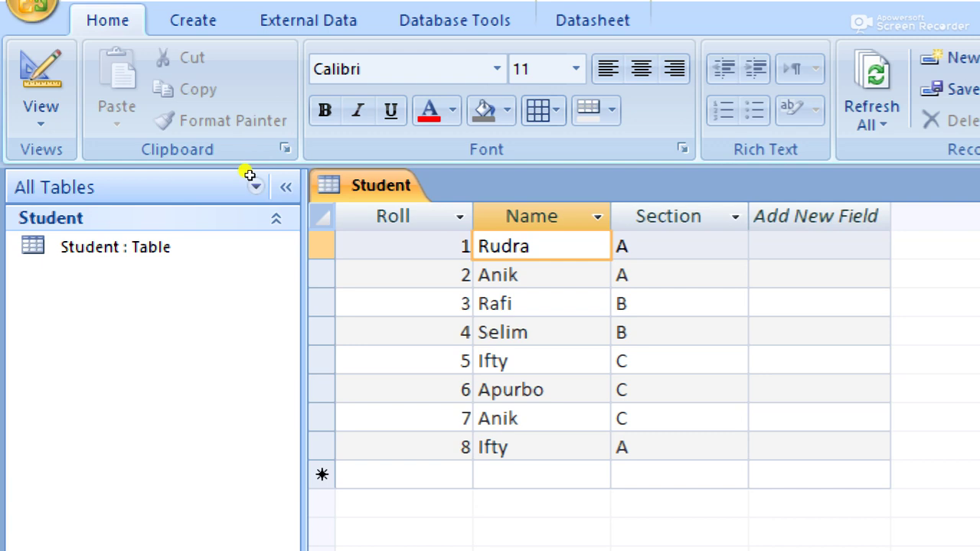
key("Tab")
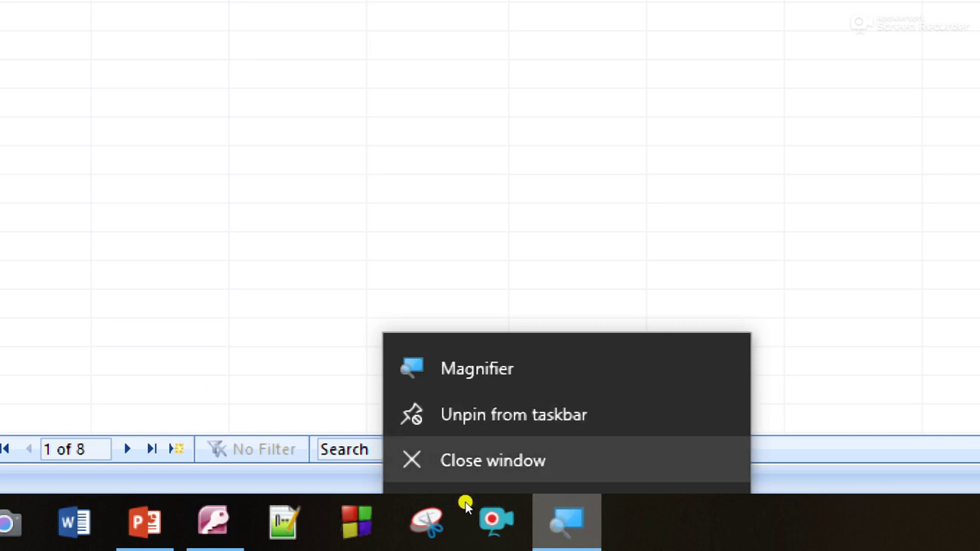
- Close Magnifier and exit Access with the Student File database
left_click(466, 461)
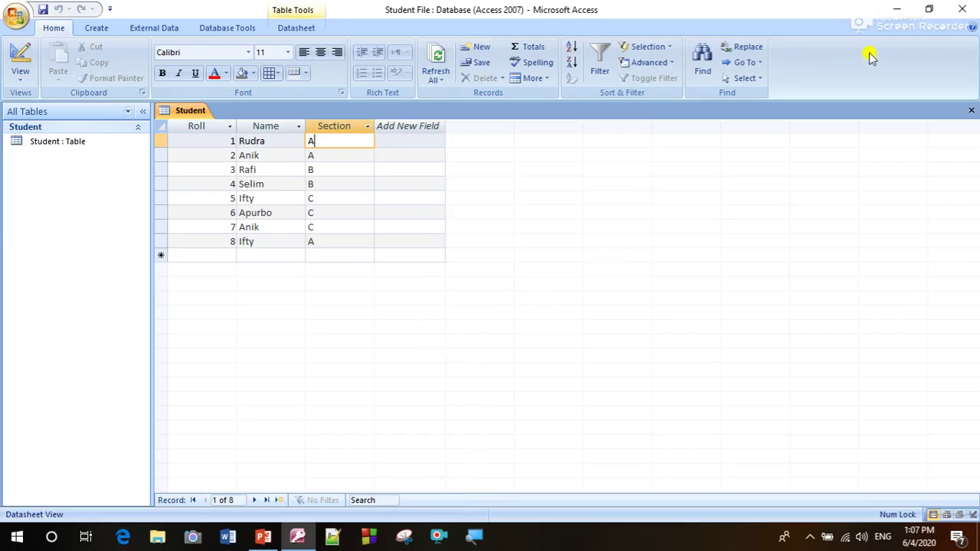
left_click(960, 10)
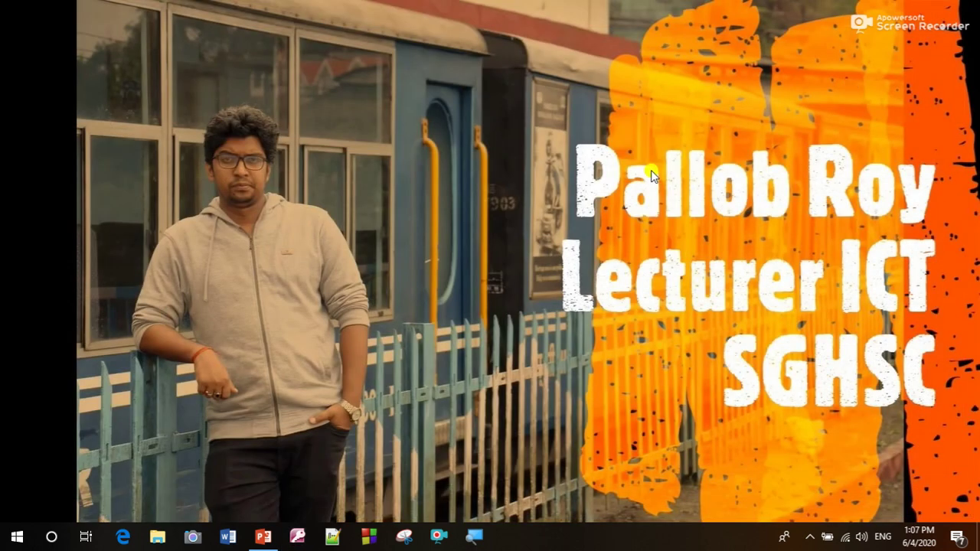